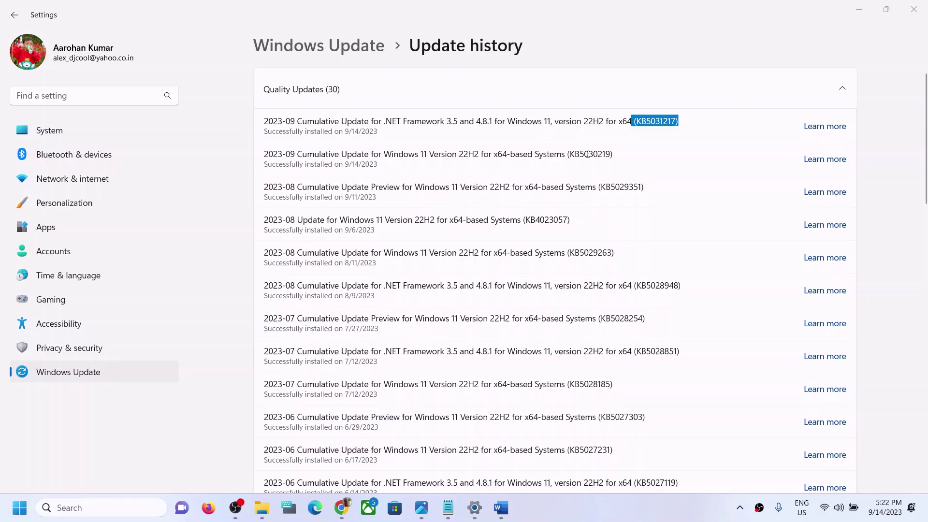
Select the KB5031217 number in the update history, then launch Settings from Start
{"action": "left_click", "coordinate": [648, 124]}
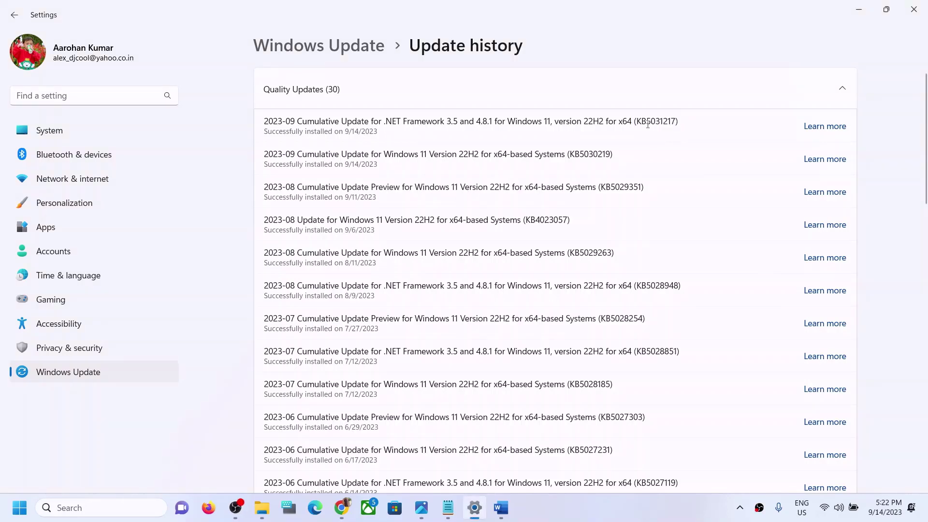
{"action": "left_click_drag", "start_coordinate": [637, 119], "coordinate": [660, 121]}
{"action": "left_click", "coordinate": [665, 504]}
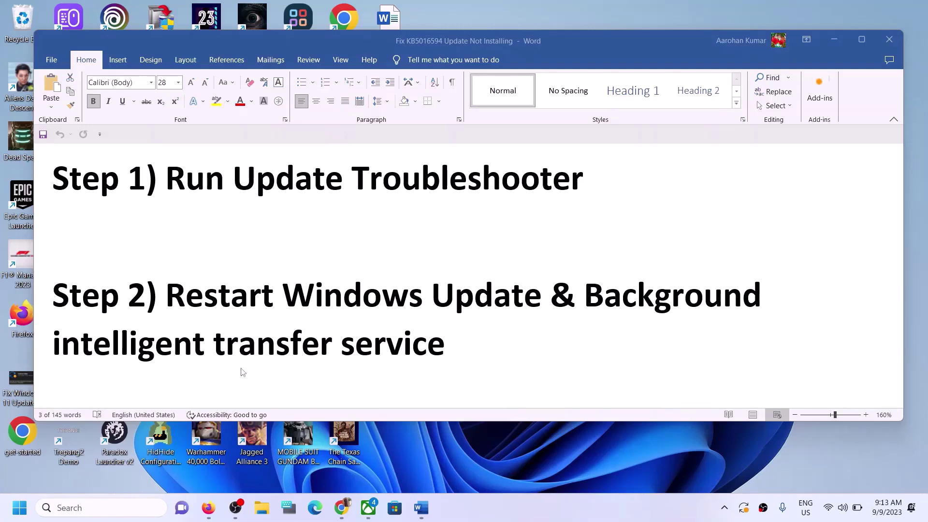
{"action": "left_click", "coordinate": [12, 514]}
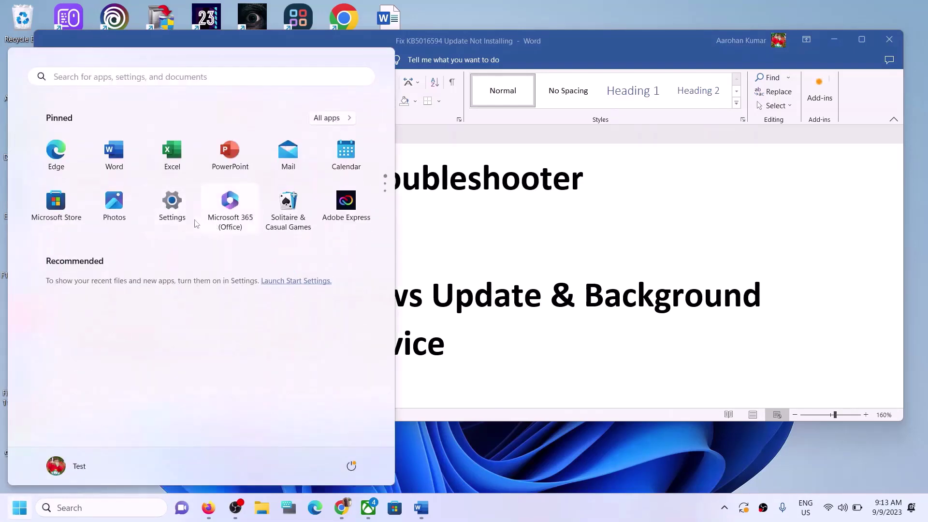
{"action": "left_click", "coordinate": [185, 219]}
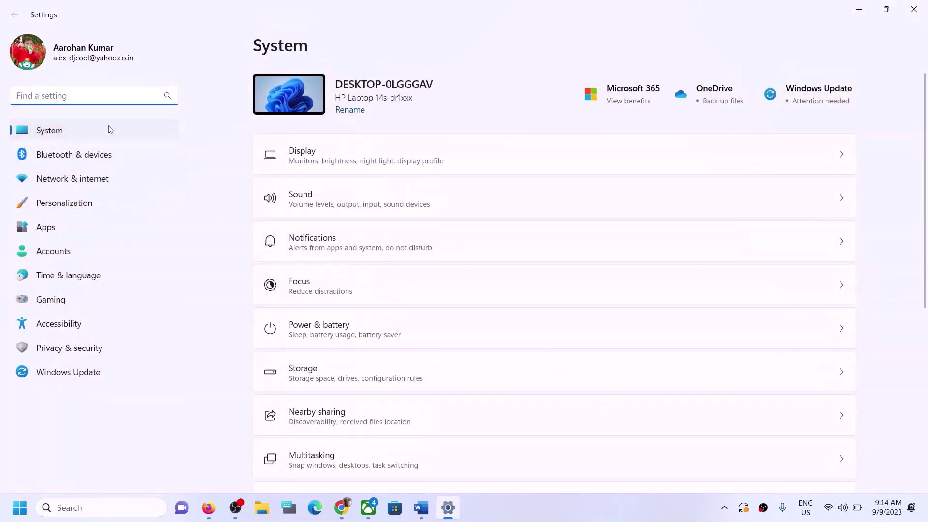
Run the Windows Update troubleshooter under System > Troubleshoot > Other troubleshooters, then return to Word
{"action": "scroll", "coordinate": [451, 317], "scroll_direction": "down", "scroll_amount": 5}
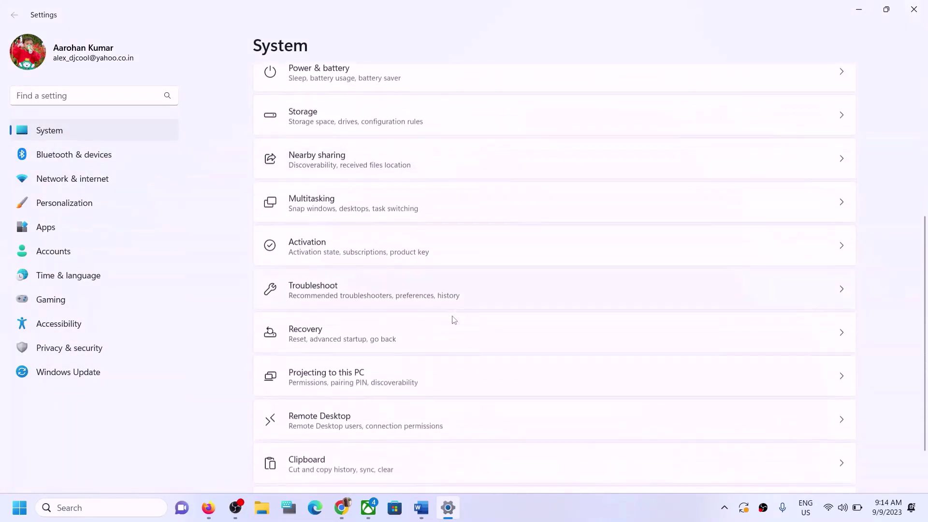
{"action": "left_click", "coordinate": [338, 300]}
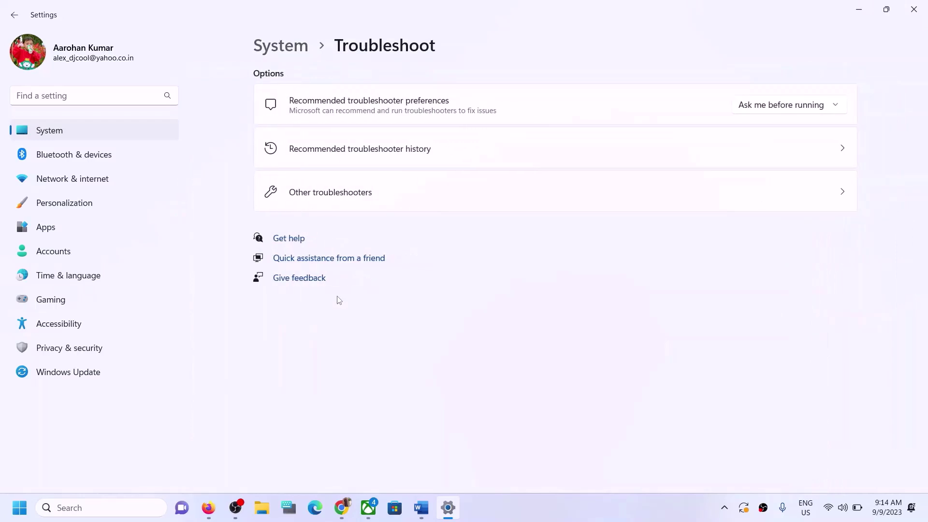
{"action": "left_click", "coordinate": [397, 192]}
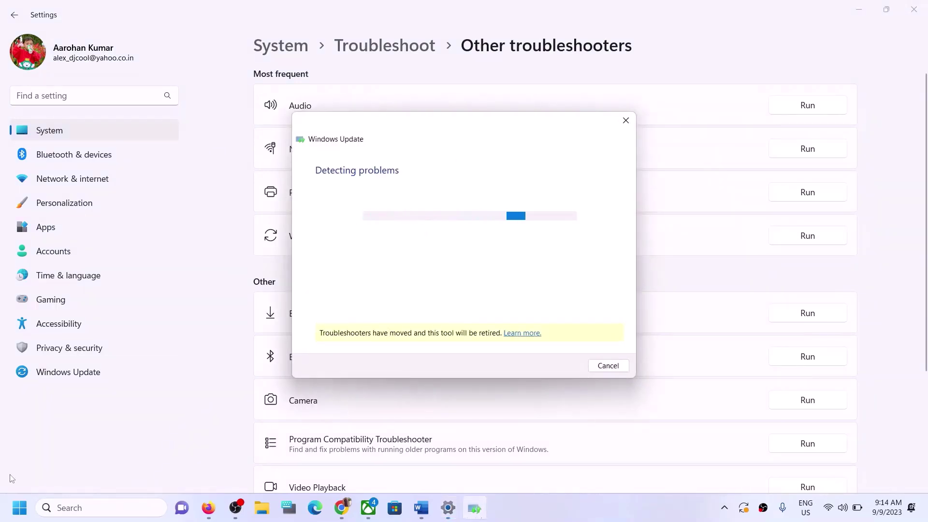
{"action": "key", "text": "super"}
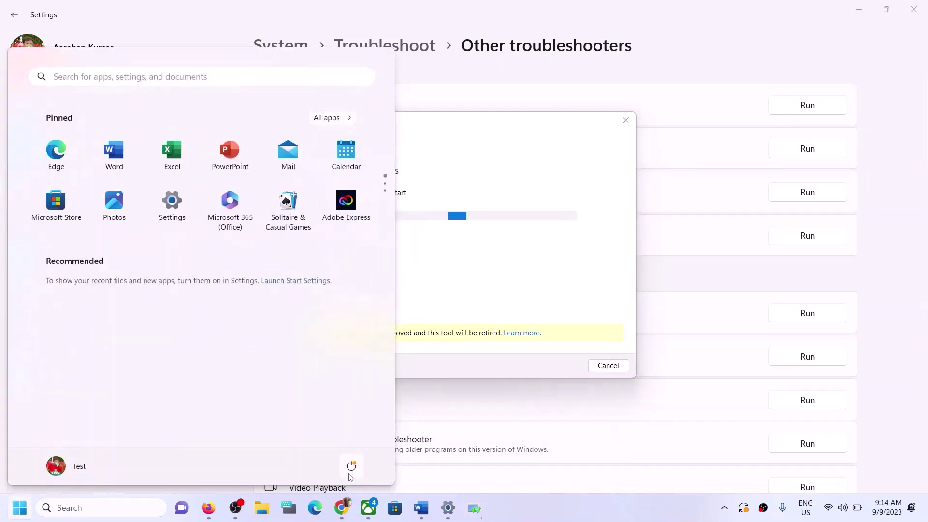
{"action": "left_click", "coordinate": [352, 466]}
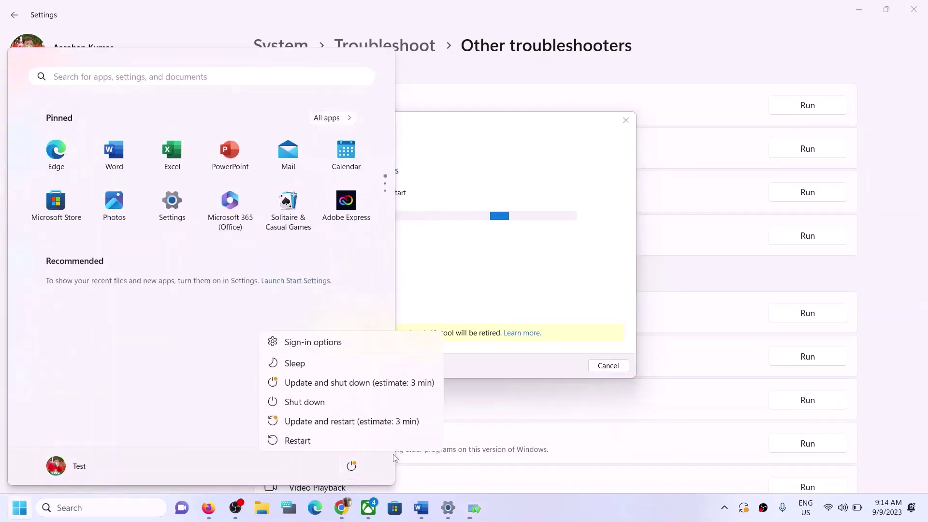
{"action": "left_click", "coordinate": [886, 280]}
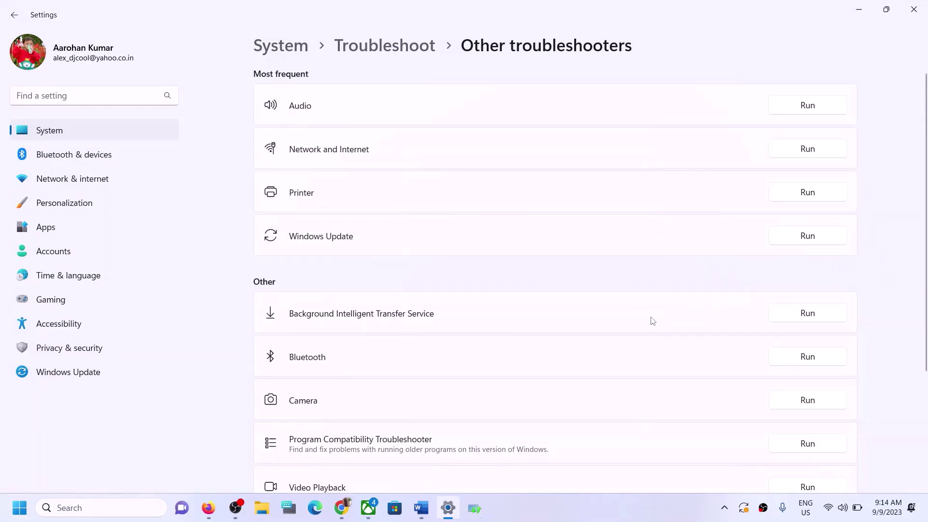
{"action": "left_click", "coordinate": [421, 508]}
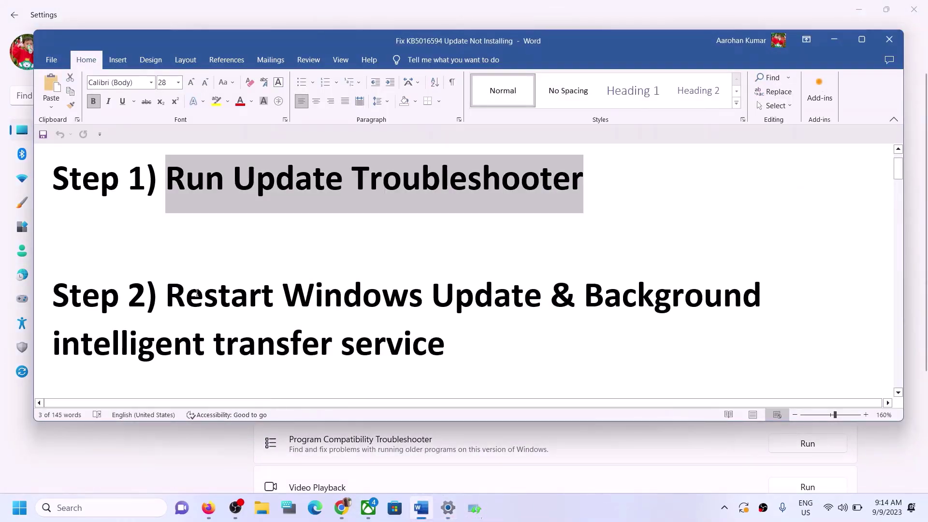
Select the Step 2 instruction in Word and search Windows for 'services'
{"action": "left_click_drag", "start_coordinate": [198, 294], "coordinate": [373, 296]}
{"action": "left_click_drag", "start_coordinate": [304, 327], "coordinate": [445, 344]}
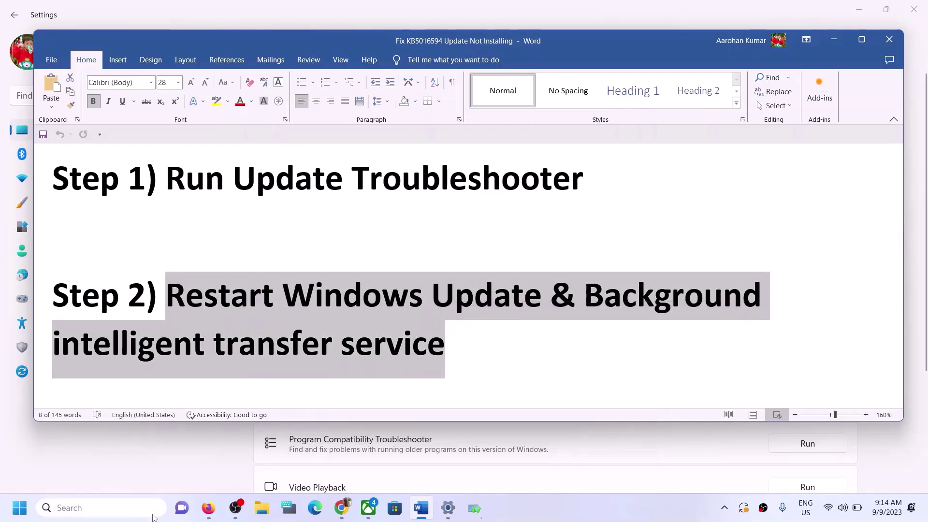
{"action": "left_click", "coordinate": [154, 516]}
{"action": "type", "text": "ervices"}
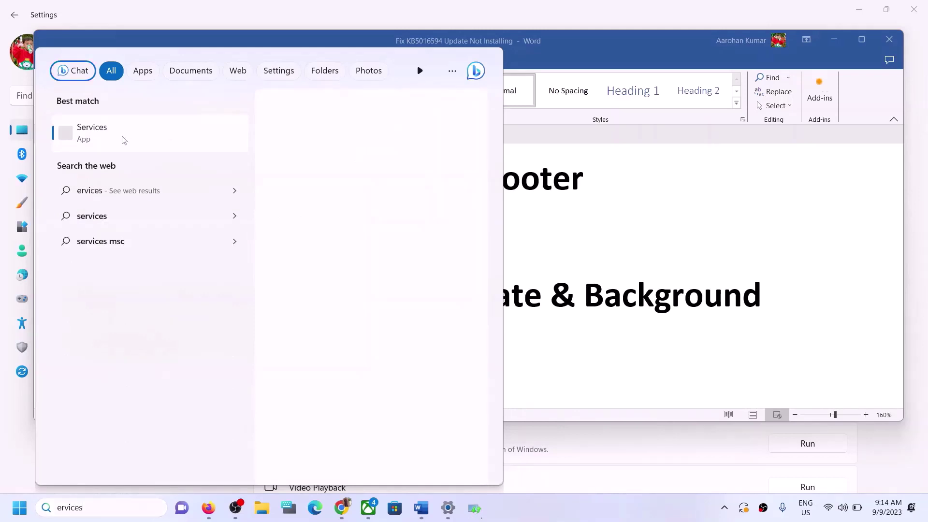
In Services, set Windows Update's startup type to Automatic and restart the service
{"action": "left_click", "coordinate": [900, 224]}
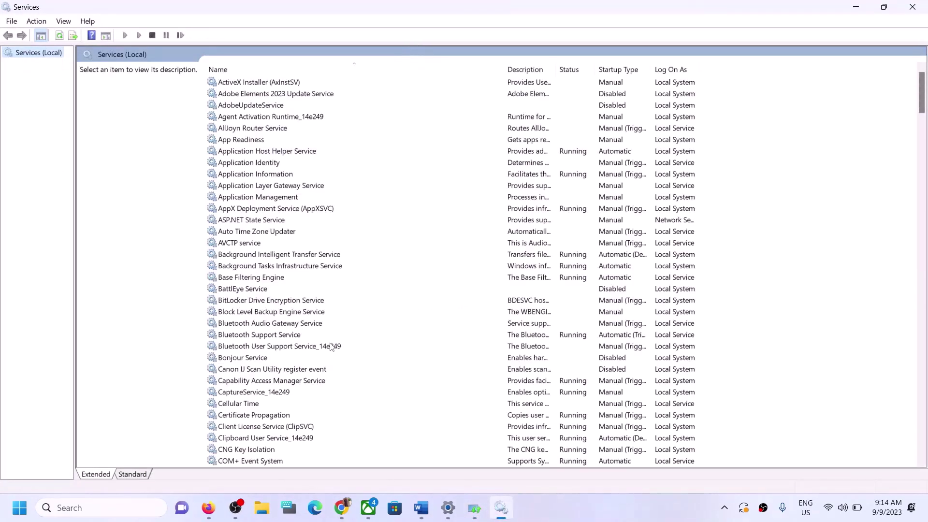
{"action": "left_click", "coordinate": [331, 346]}
{"action": "key", "text": "w"}
{"action": "scroll", "coordinate": [321, 391], "scroll_direction": "down", "scroll_amount": 8}
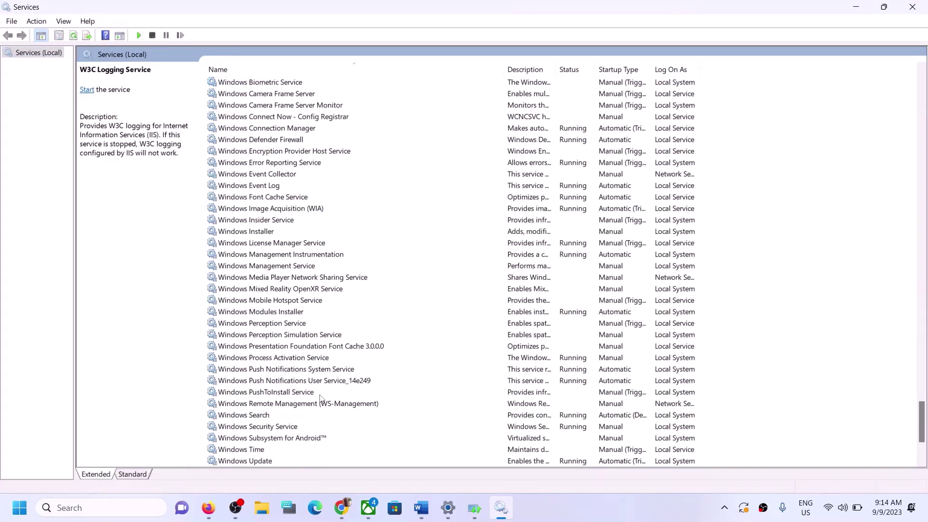
{"action": "left_click", "coordinate": [255, 325]}
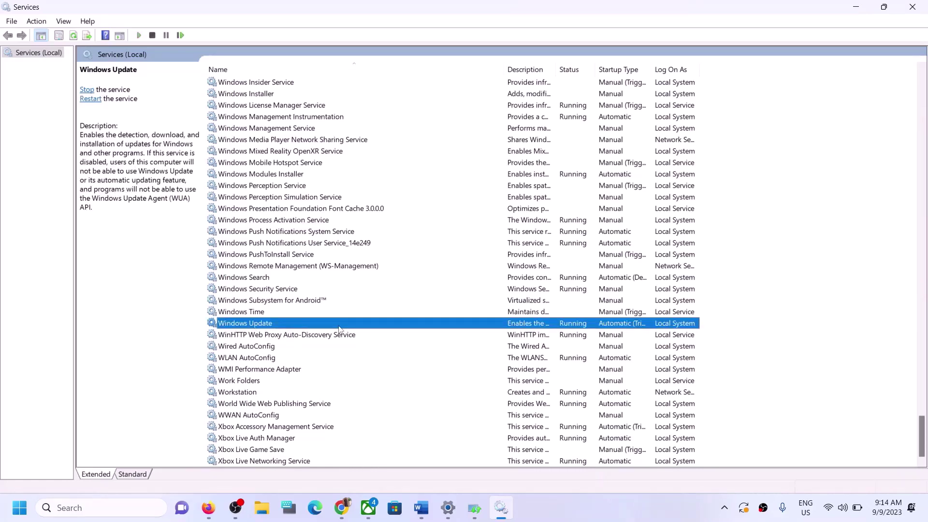
{"action": "double_click", "coordinate": [295, 329]}
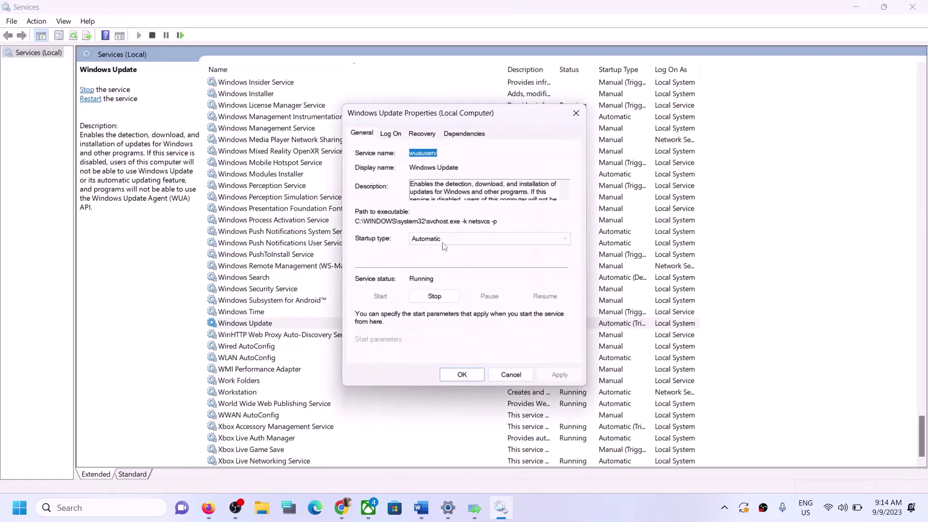
{"action": "left_click", "coordinate": [426, 239]}
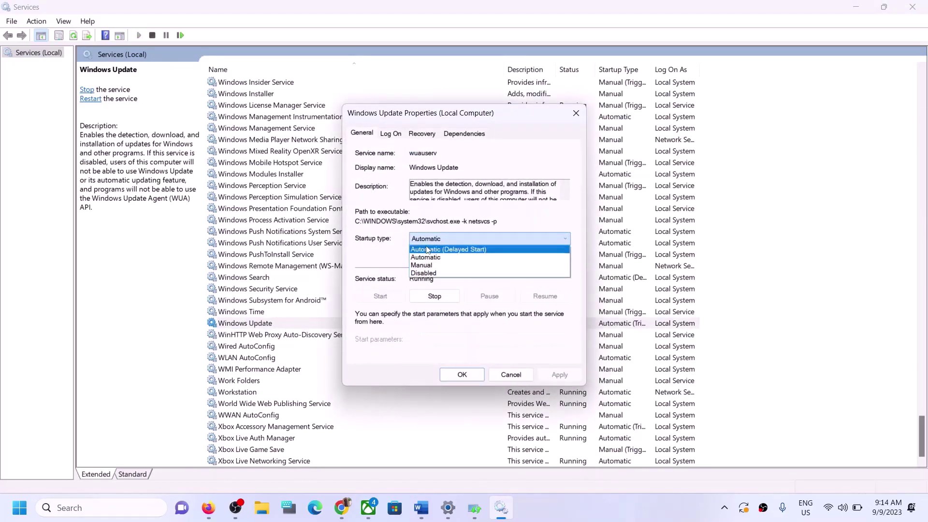
{"action": "left_click", "coordinate": [430, 258]}
{"action": "left_click", "coordinate": [560, 376]}
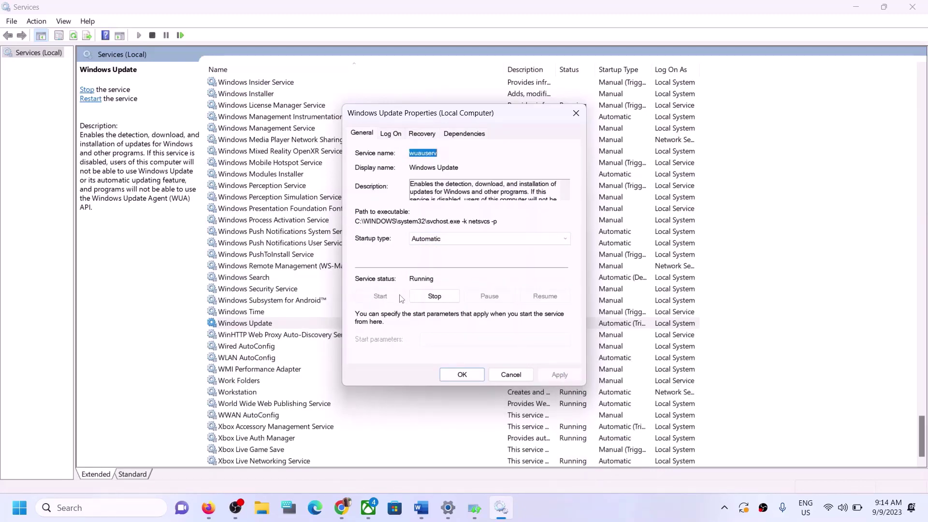
{"action": "left_click", "coordinate": [471, 375]}
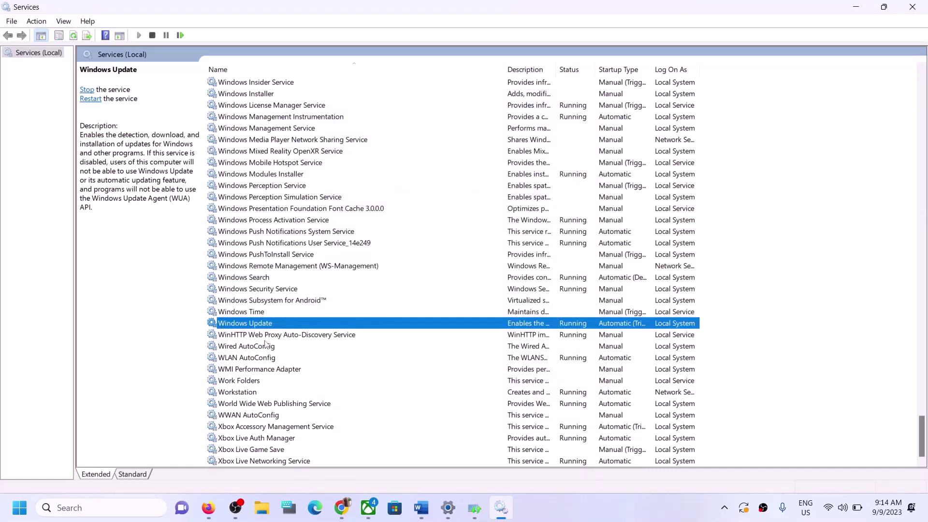
{"action": "right_click", "coordinate": [269, 323]}
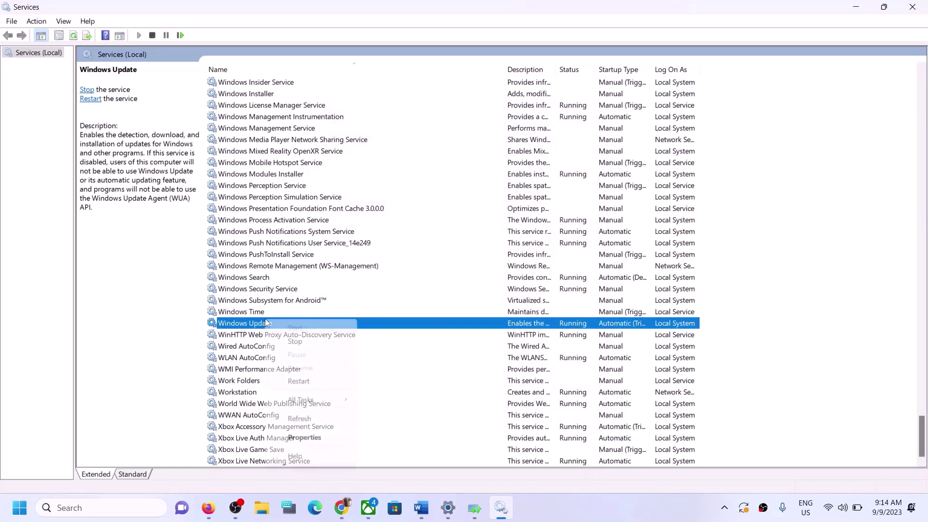
{"action": "left_click", "coordinate": [305, 381]}
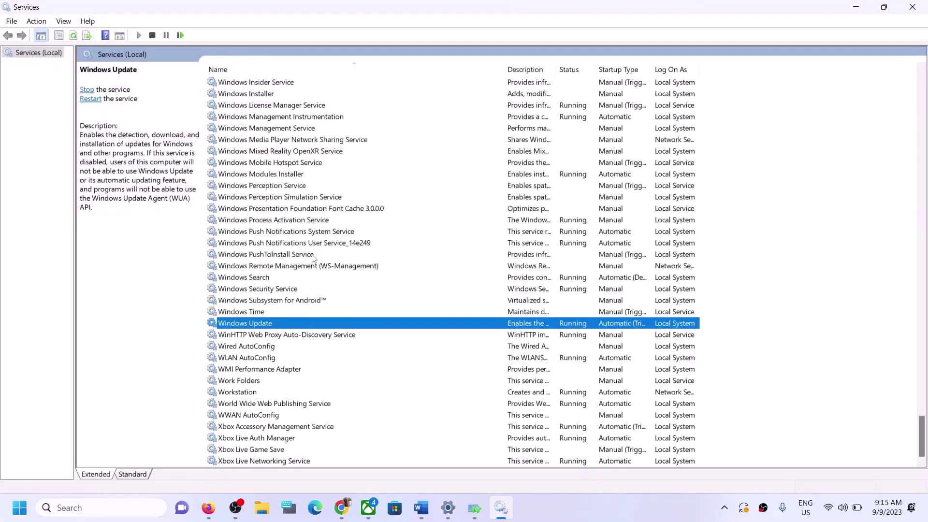
Set Background Intelligent Transfer Service's startup type to Automatic and restart it
{"action": "left_click", "coordinate": [296, 269]}
{"action": "key", "text": "b"}
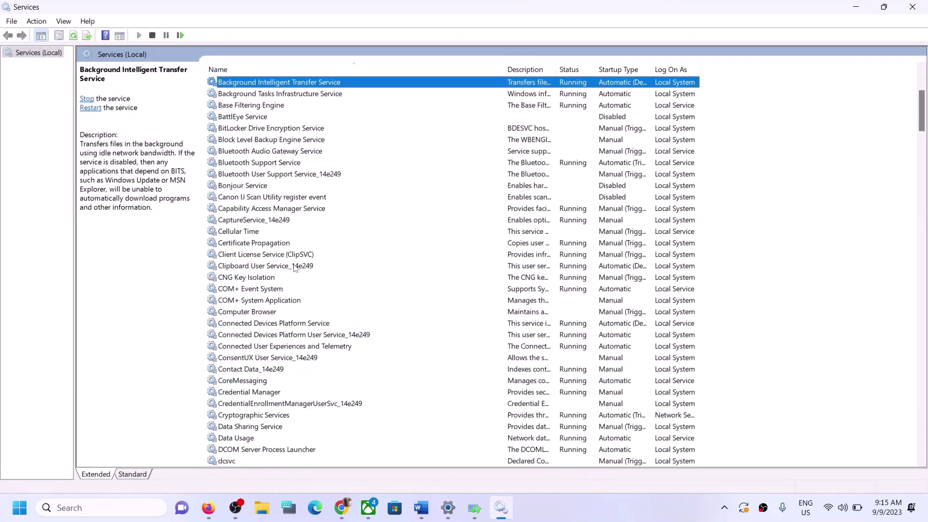
{"action": "scroll", "coordinate": [346, 215], "scroll_direction": "up", "scroll_amount": 3}
{"action": "double_click", "coordinate": [316, 189]}
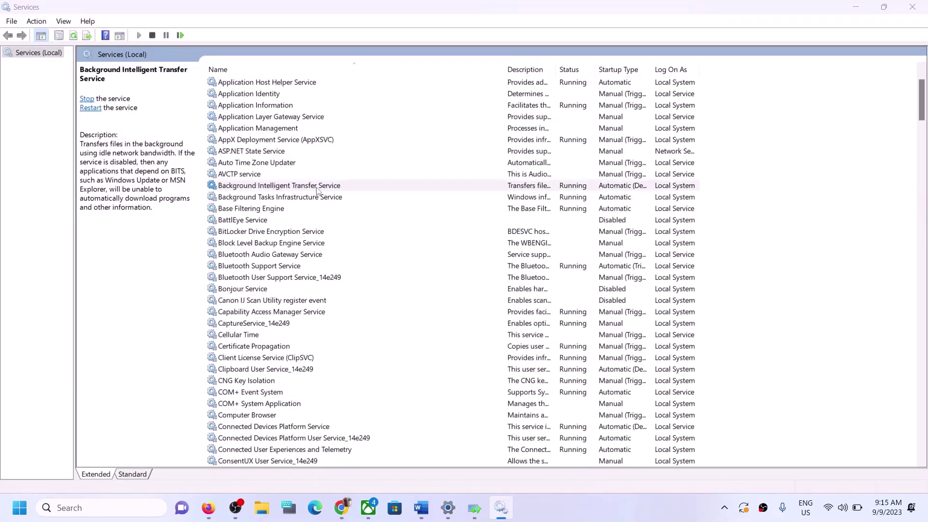
{"action": "left_click", "coordinate": [440, 238]}
{"action": "left_click", "coordinate": [441, 259]}
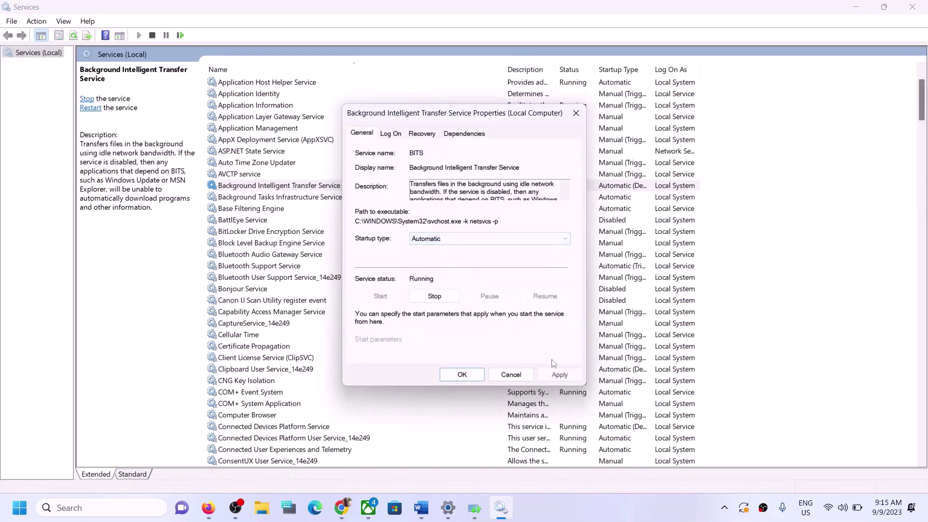
{"action": "left_click", "coordinate": [561, 375]}
{"action": "left_click", "coordinate": [458, 375]}
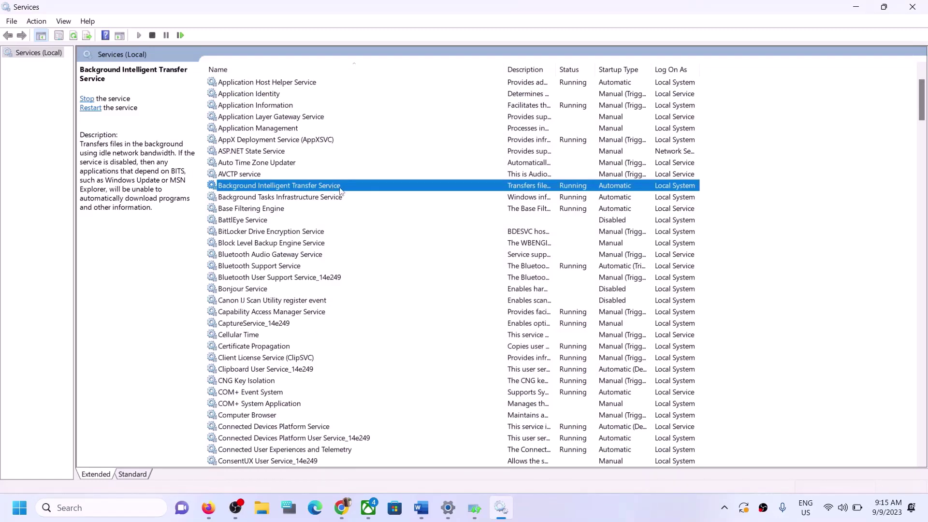
{"action": "right_click", "coordinate": [339, 190]}
{"action": "left_click", "coordinate": [387, 247]}
In the Word document, select the Step 3 heading and the Windows 11 download link
{"action": "left_click", "coordinate": [433, 515]}
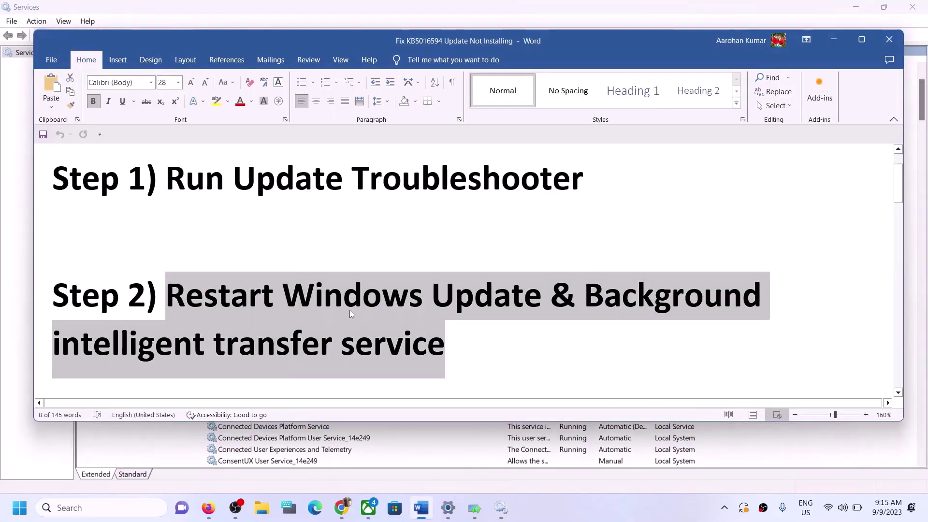
{"action": "scroll", "coordinate": [331, 323], "scroll_direction": "down", "scroll_amount": 5}
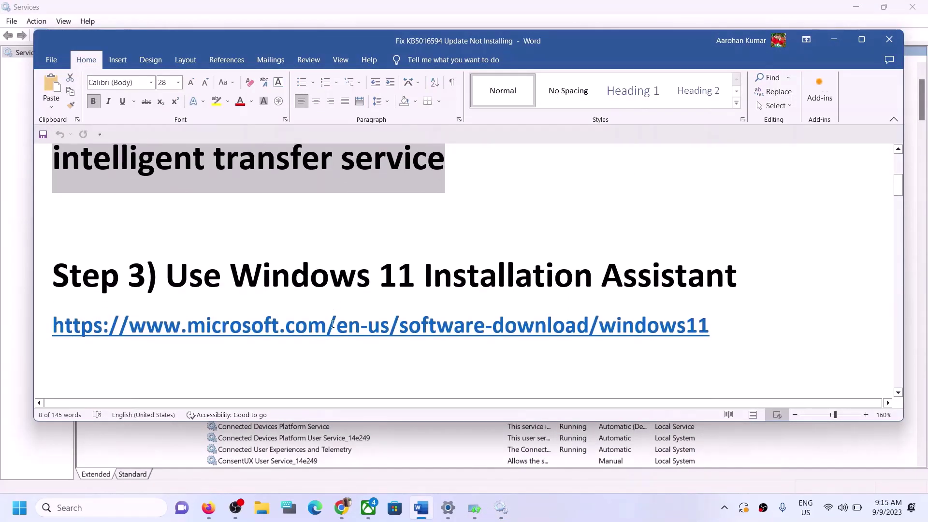
{"action": "left_click_drag", "start_coordinate": [175, 276], "coordinate": [612, 273]}
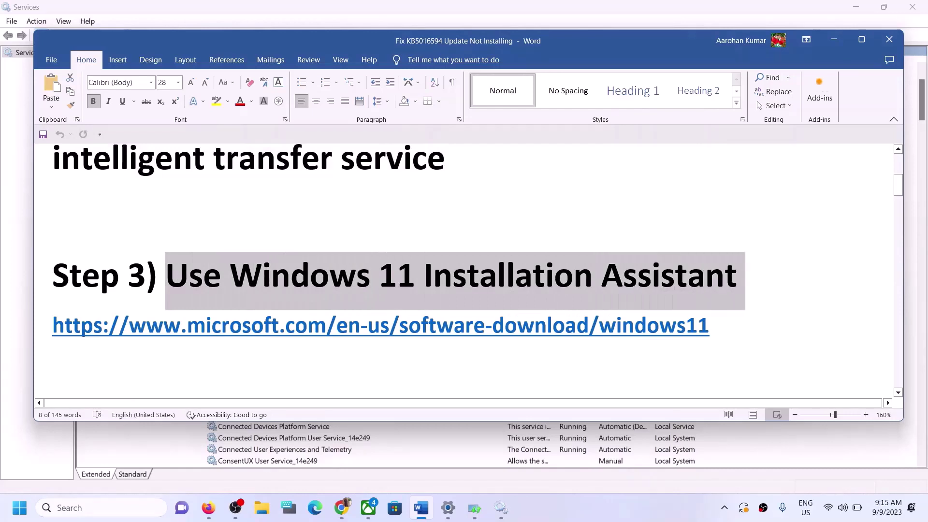
{"action": "triple_click", "coordinate": [707, 326]}
{"action": "key", "text": "ctrl+c"}
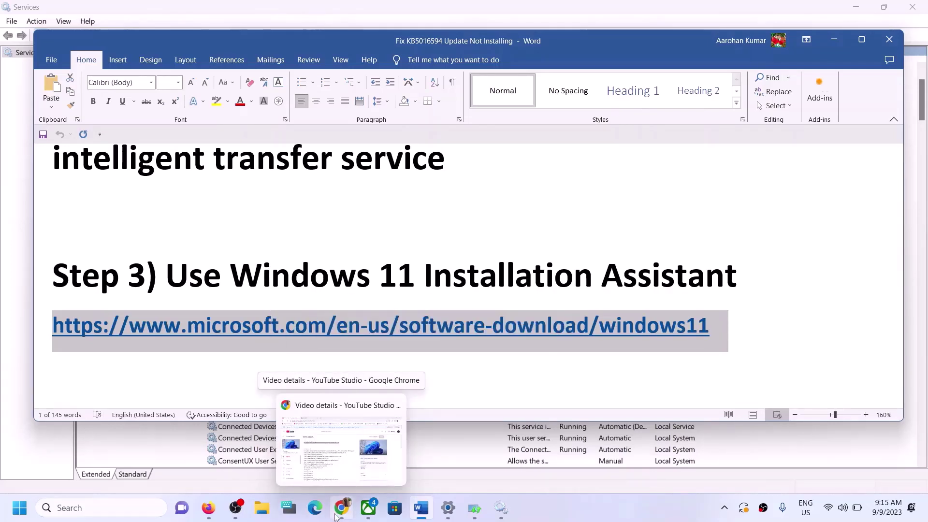
{"action": "right_click", "coordinate": [341, 498]}
Open a new maximized Chrome window and load the pasted Windows 11 download page
{"action": "left_click", "coordinate": [338, 440]}
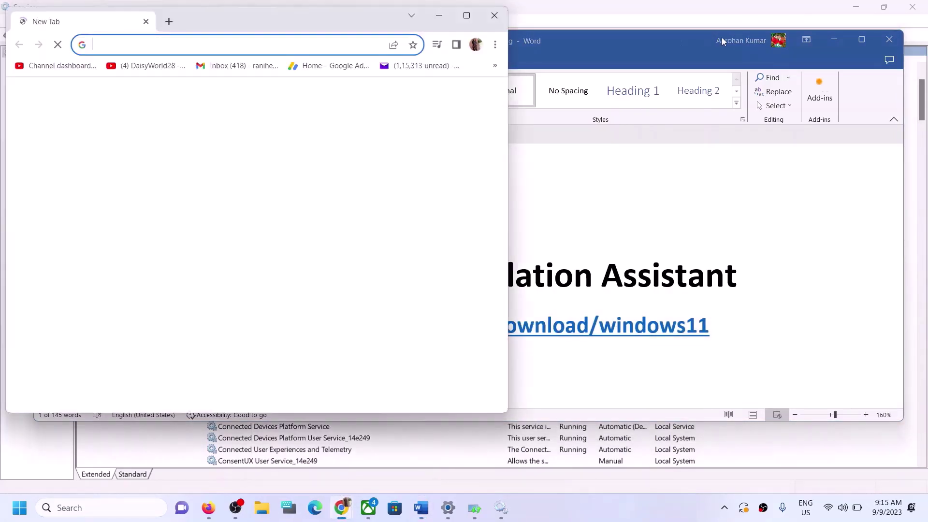
{"action": "left_click", "coordinate": [466, 15]}
{"action": "key", "text": "ctrl+v"}
{"action": "key", "text": "Return"}
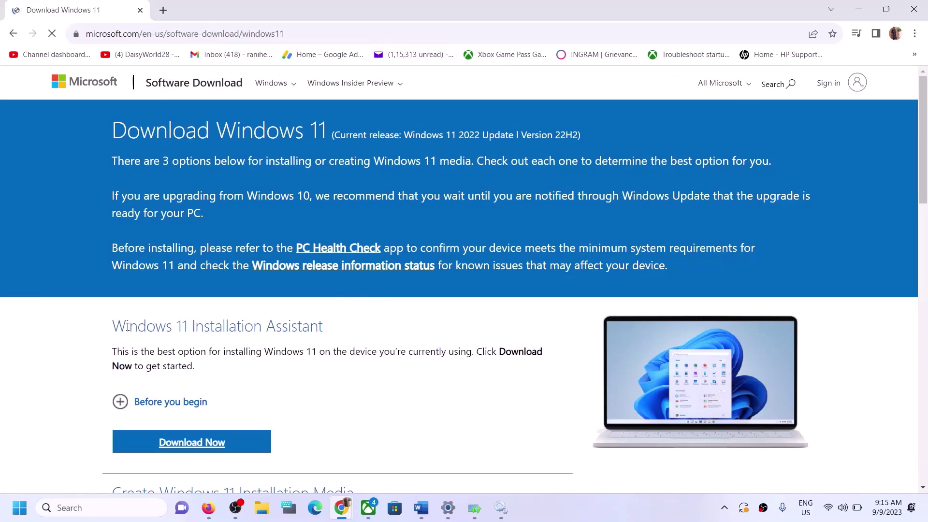
Download Windows11InstallationAssistant.exe from the Installation Assistant section and run it
{"action": "left_click_drag", "start_coordinate": [127, 327], "coordinate": [280, 360]}
{"action": "scroll", "coordinate": [238, 337], "scroll_direction": "down", "scroll_amount": 3}
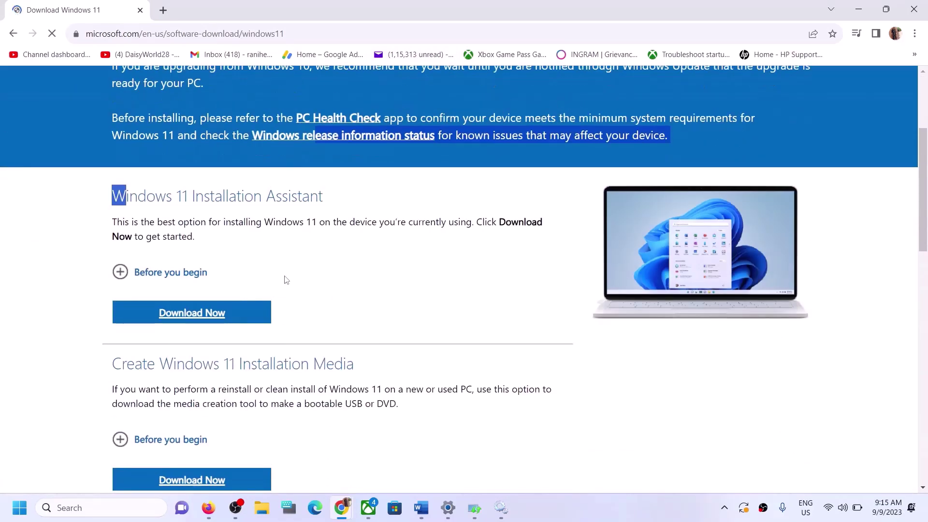
{"action": "left_click", "coordinate": [193, 272]}
{"action": "scroll", "coordinate": [193, 273], "scroll_direction": "down", "scroll_amount": 1}
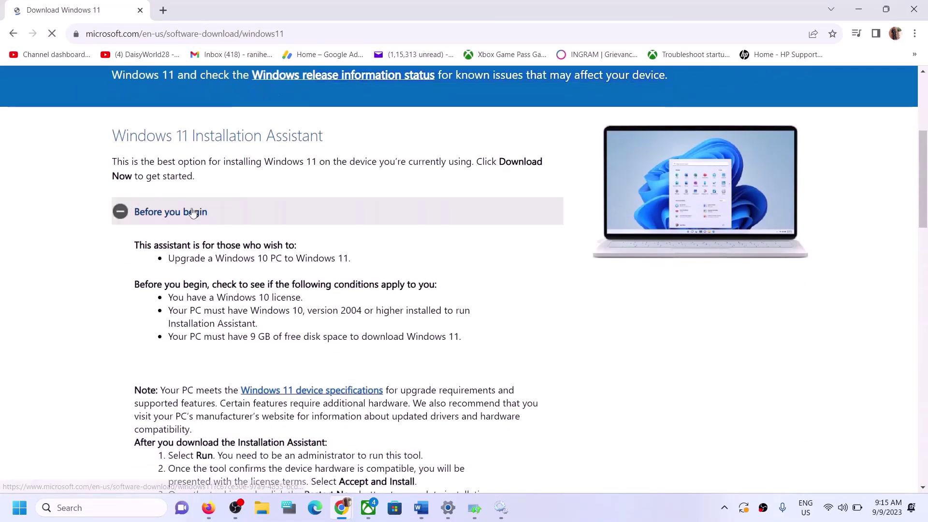
{"action": "scroll", "coordinate": [245, 261], "scroll_direction": "down", "scroll_amount": 12}
{"action": "scroll", "coordinate": [249, 286], "scroll_direction": "up", "scroll_amount": 4}
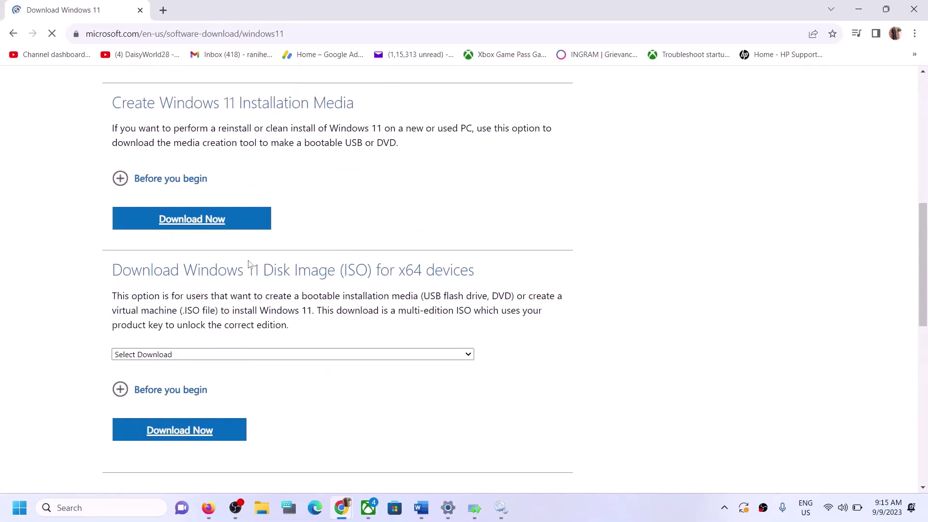
{"action": "scroll", "coordinate": [248, 264], "scroll_direction": "up", "scroll_amount": 5}
{"action": "left_click", "coordinate": [192, 279]}
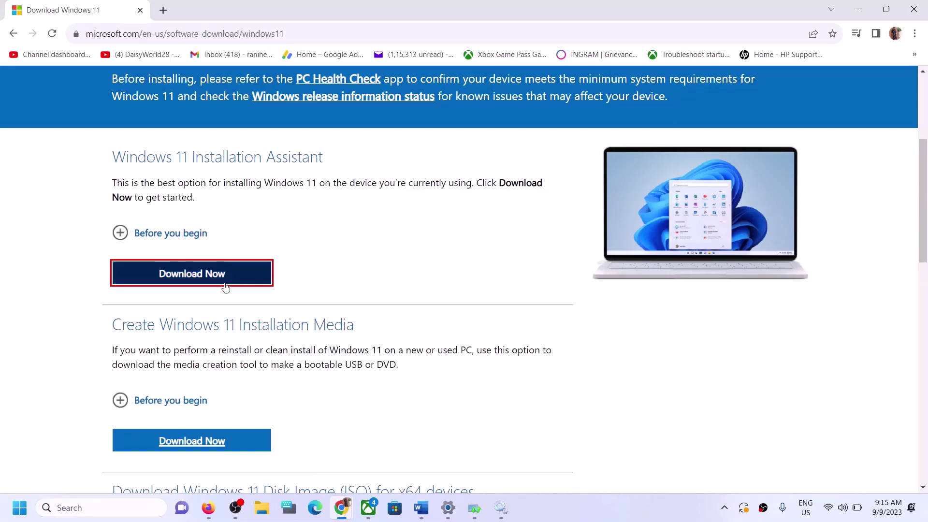
{"action": "left_click", "coordinate": [193, 274]}
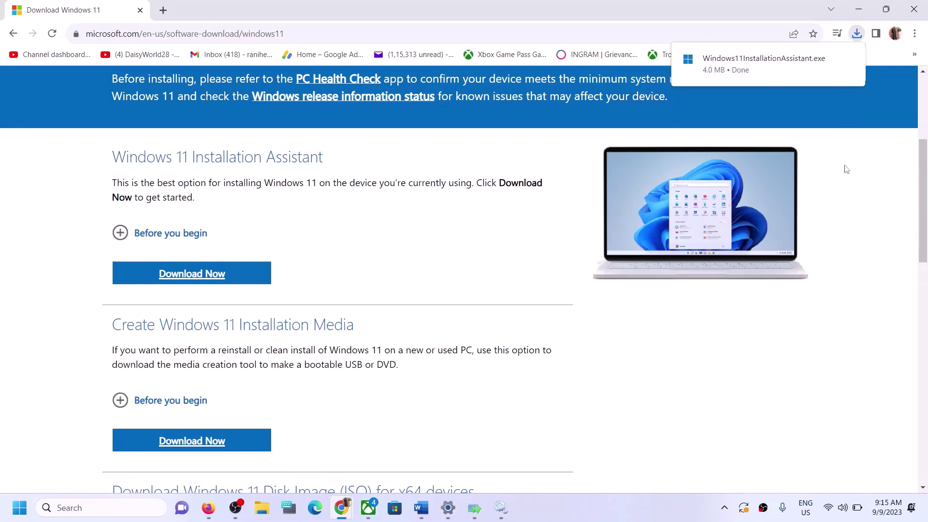
{"action": "left_click", "coordinate": [747, 68]}
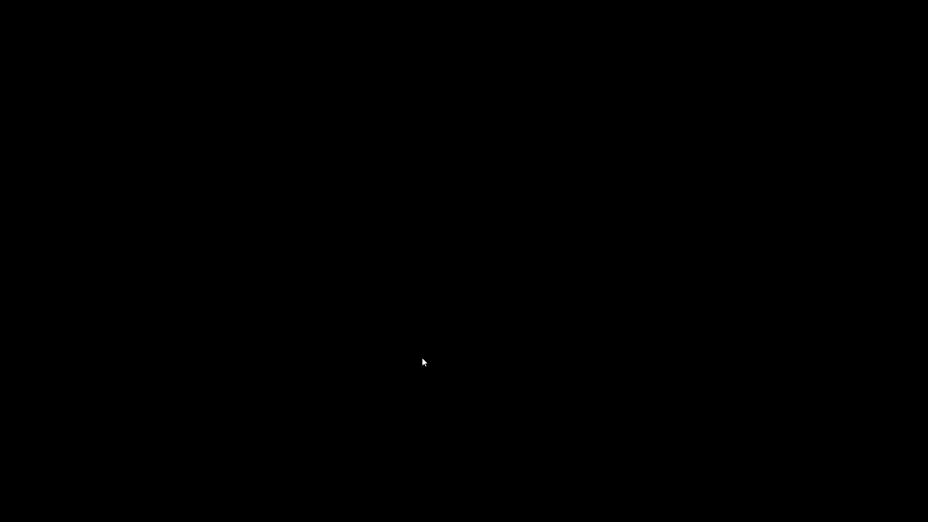
Allow the Installation Assistant at the UAC prompt and accept the license terms to begin installing
{"action": "left_click", "coordinate": [422, 359]}
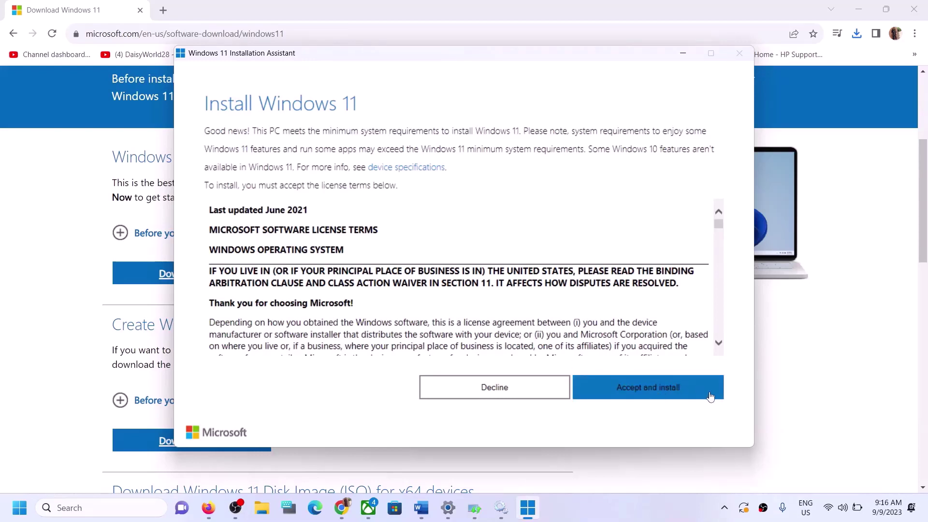
{"action": "left_click", "coordinate": [655, 392]}
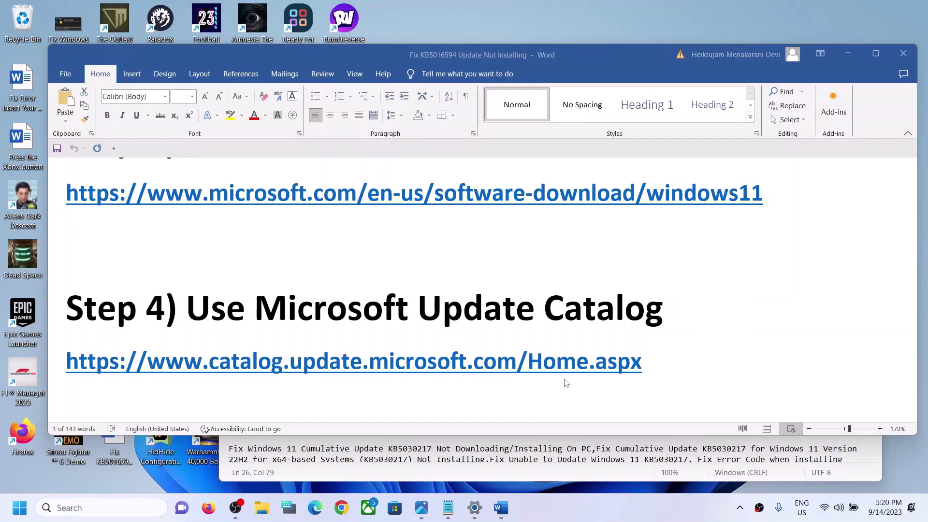
Copy the Microsoft Update Catalog link from Step 4 and open a new Chrome window
{"action": "triple_click", "coordinate": [651, 367]}
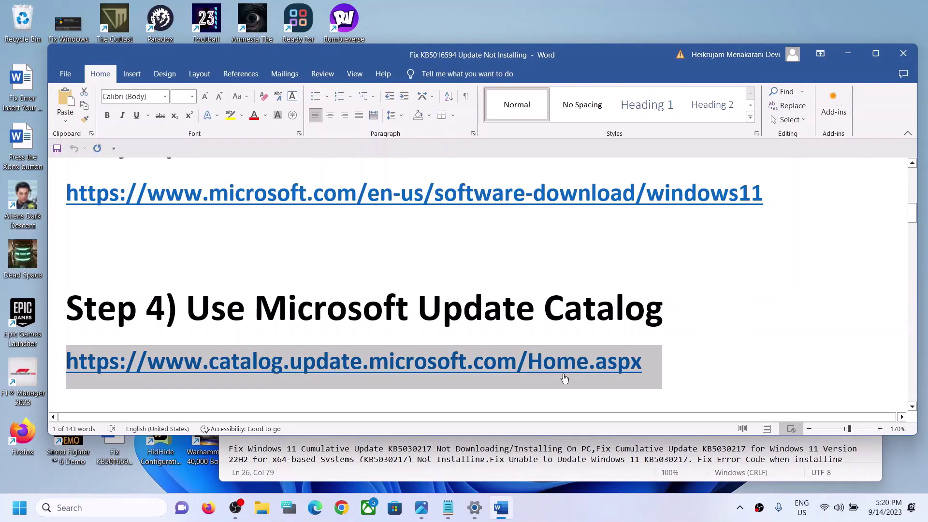
{"action": "right_click", "coordinate": [557, 372]}
{"action": "left_click", "coordinate": [592, 181]}
{"action": "left_click", "coordinate": [341, 507]}
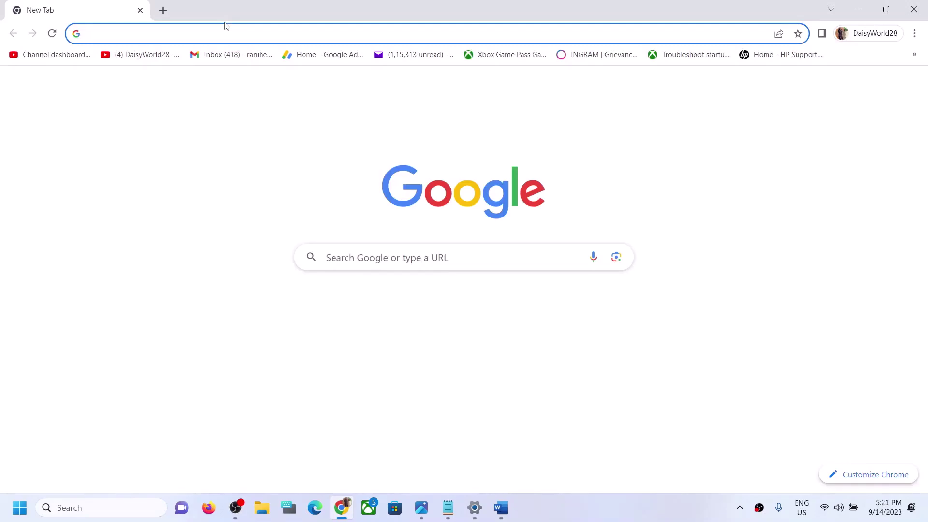
Load the Microsoft Update Catalog and copy KB5031217 from the Settings update history
{"action": "key", "text": "ctrl+v"}
{"action": "key", "text": "Return"}
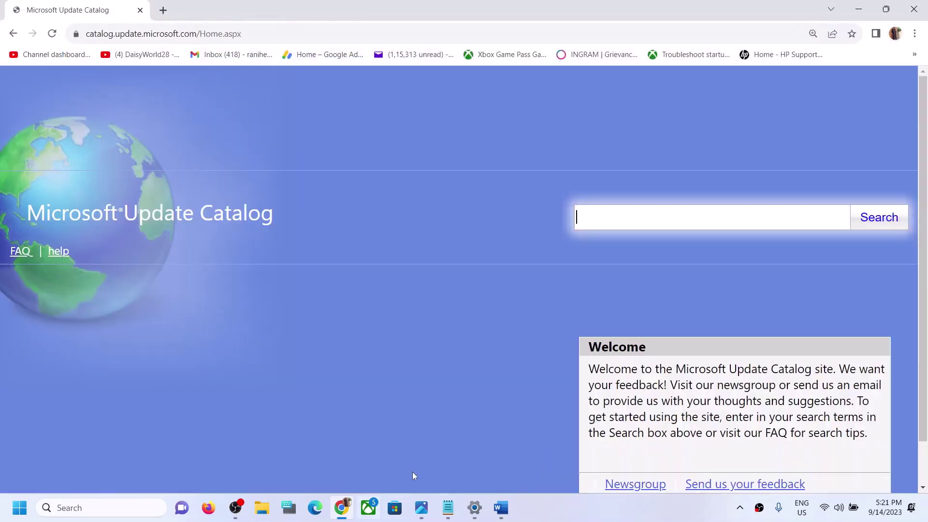
{"action": "left_click", "coordinate": [475, 508]}
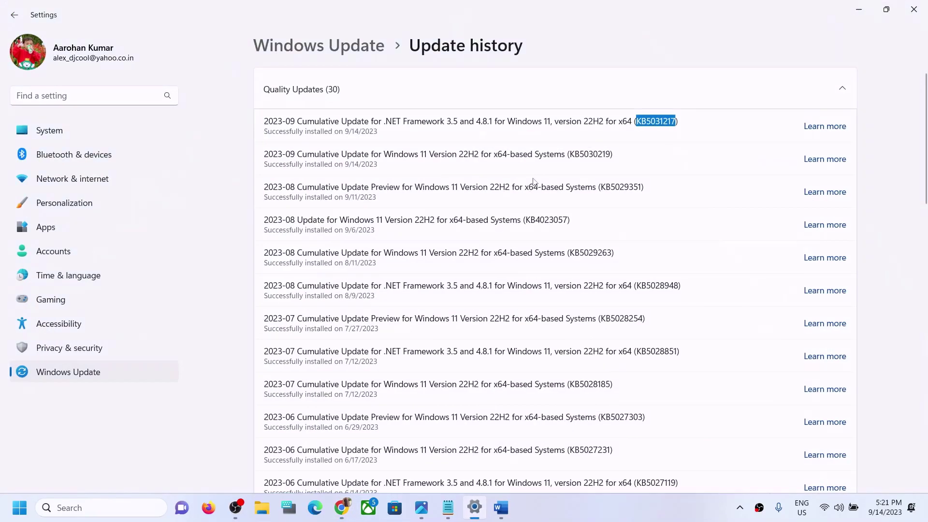
{"action": "right_click", "coordinate": [650, 121]}
{"action": "left_click", "coordinate": [663, 133]}
{"action": "left_click", "coordinate": [859, 10]}
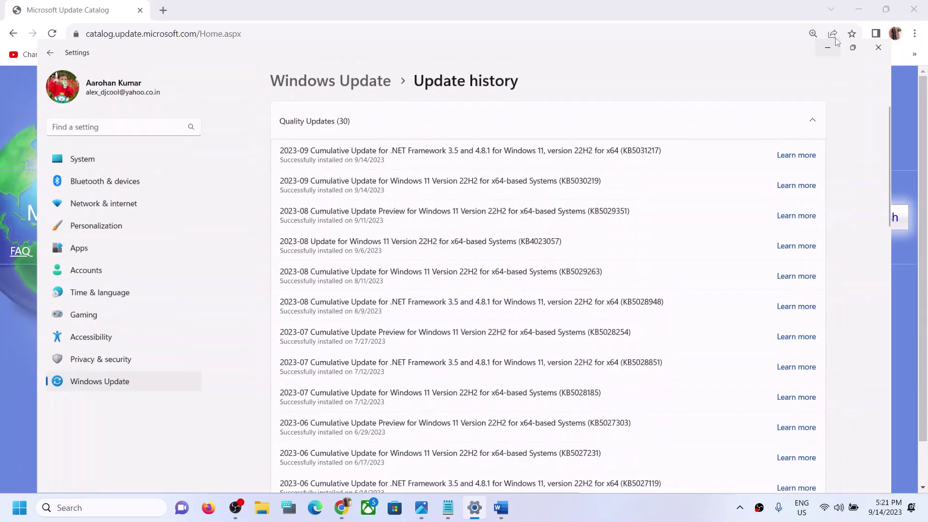
Search the catalog for KB5031217 and open the x64 update's download window
{"action": "left_click", "coordinate": [700, 211]}
{"action": "key", "text": "ctrl+v"}
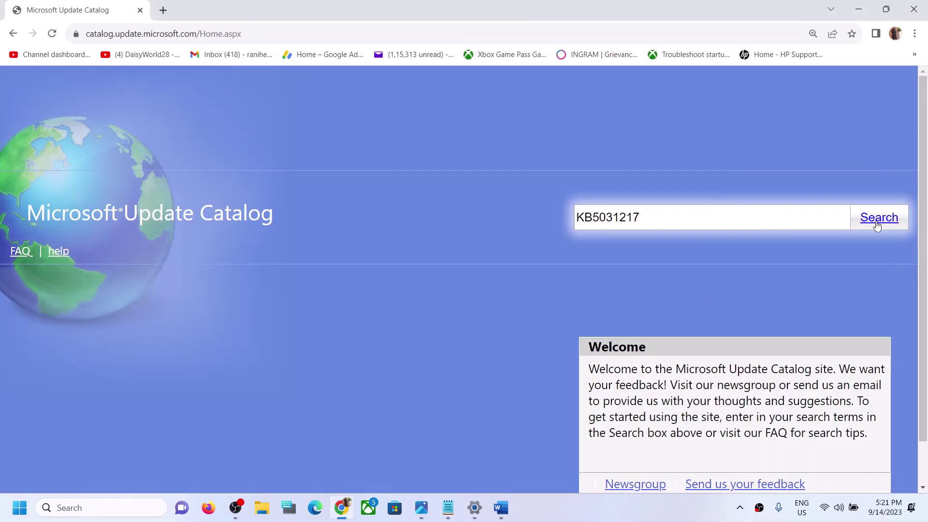
{"action": "left_click", "coordinate": [877, 226]}
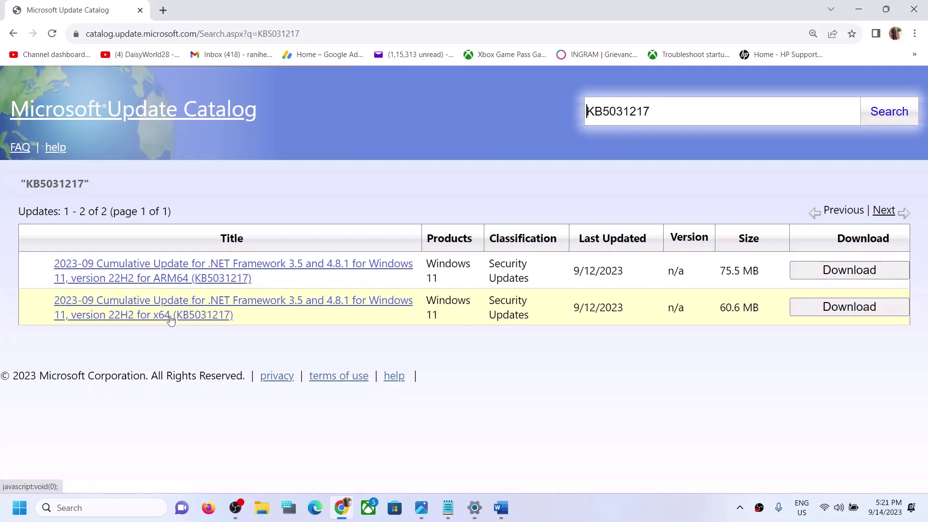
{"action": "left_click", "coordinate": [844, 307]}
{"action": "left_click_drag", "start_coordinate": [211, 13], "coordinate": [567, 86]}
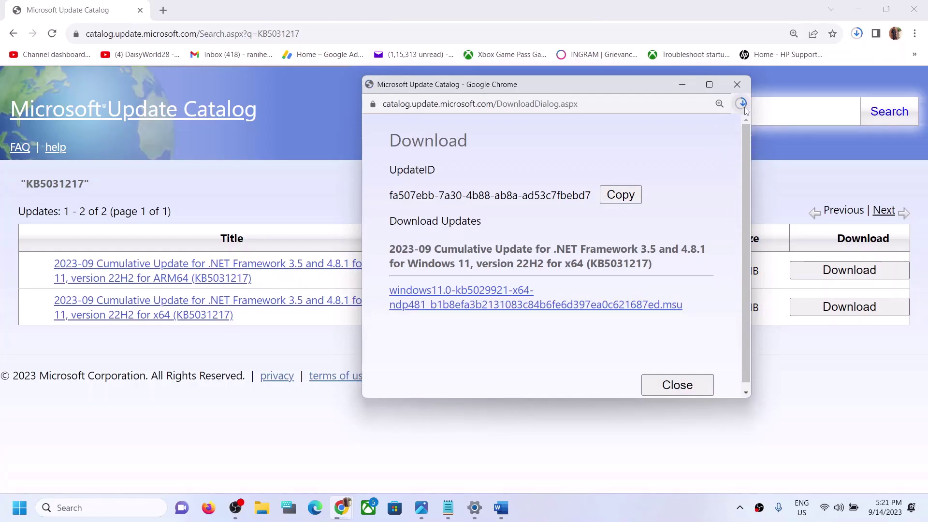
Download the 60.6 MB x64 KB5031217 .msu file and return to the catalog results
{"action": "left_click", "coordinate": [743, 104]}
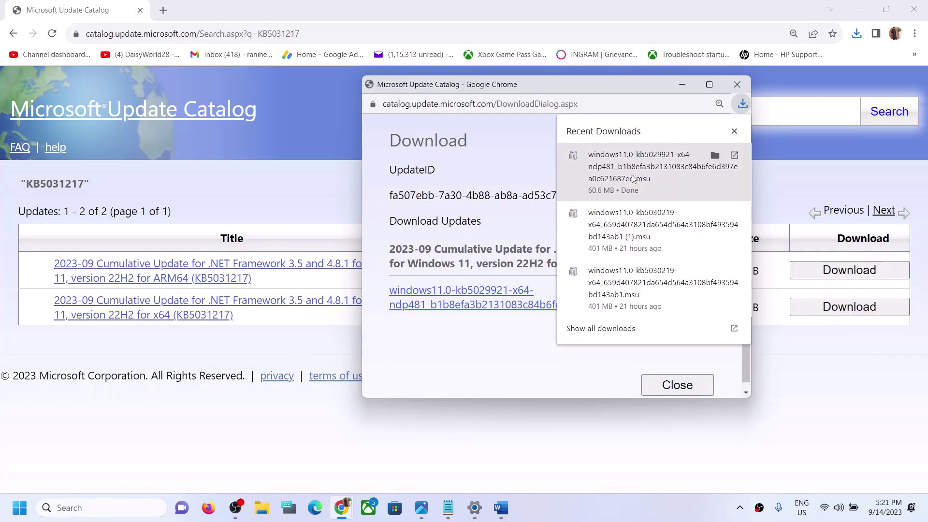
{"action": "left_click", "coordinate": [272, 439]}
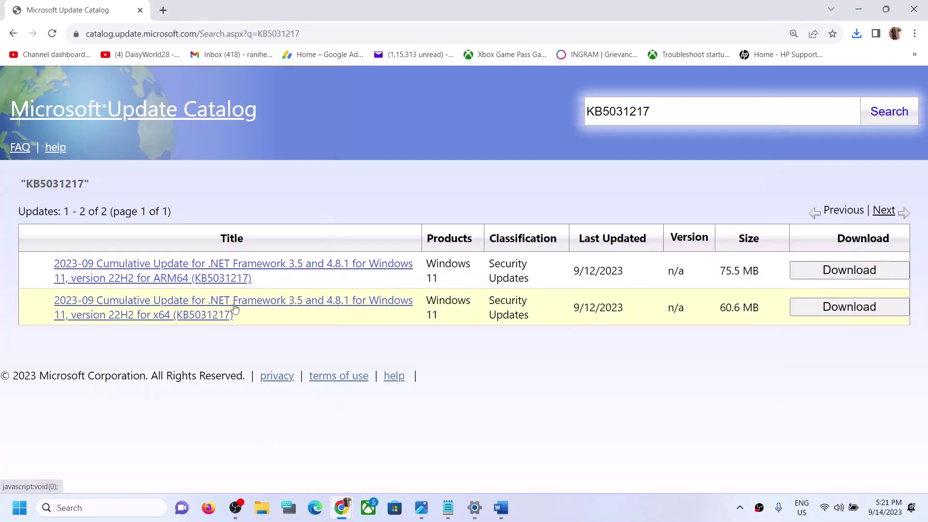
Copy the Step 5 commands, SC config through net start appidsvc, from the Word document
{"action": "left_click", "coordinate": [635, 508]}
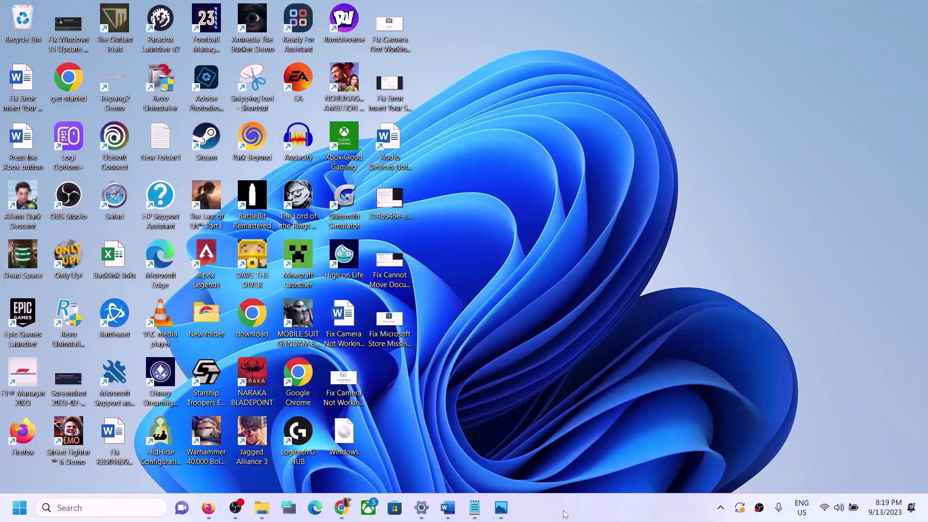
{"action": "left_click", "coordinate": [448, 508]}
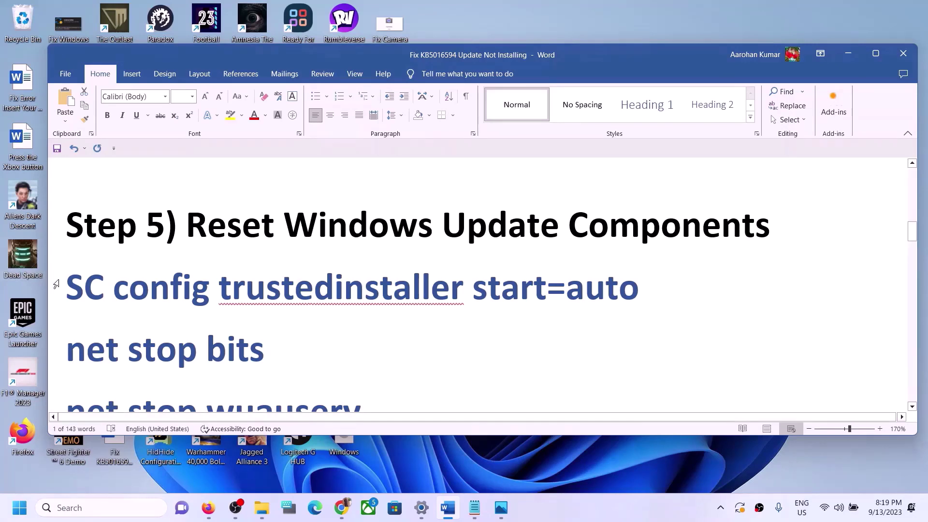
{"action": "left_click", "coordinate": [70, 281]}
{"action": "key", "text": "shift+Down"}
{"action": "key", "text": "shift+Down"}
{"action": "key", "text": "shift+Down"}
{"action": "key", "text": "shift+Down"}
{"action": "key", "text": "shift+Down"}
{"action": "key", "text": "shift+Down"}
{"action": "key", "text": "shift+Down"}
{"action": "key", "text": "shift+Down"}
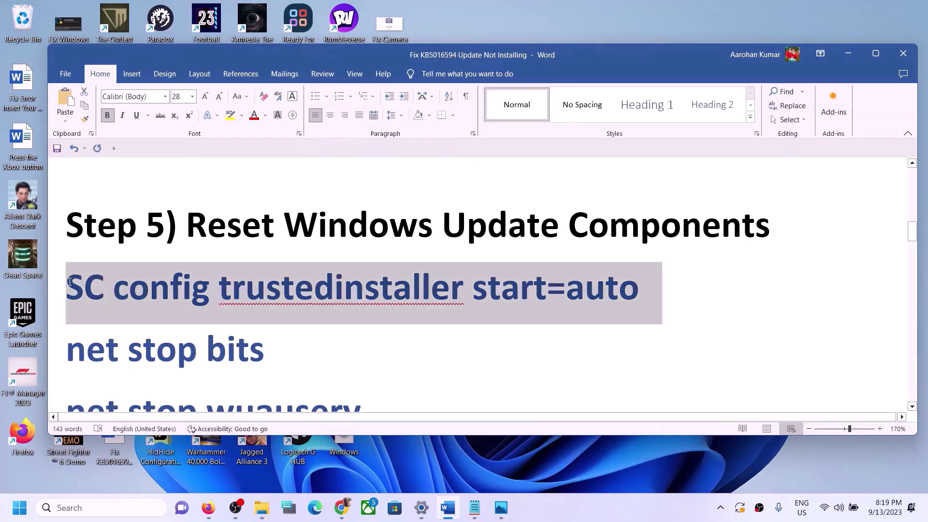
{"action": "key", "text": "shift+Down"}
{"action": "key", "text": "shift+Down"}
{"action": "key", "text": "shift+Down"}
{"action": "key", "text": "shift+Down"}
{"action": "key", "text": "shift+Down"}
{"action": "key", "text": "shift+Down"}
{"action": "key", "text": "shift+Down"}
{"action": "key", "text": "shift+Down"}
{"action": "key", "text": "shift+Down"}
{"action": "key", "text": "shift+Down"}
{"action": "key", "text": "shift+Down"}
{"action": "key", "text": "shift+Down"}
{"action": "key", "text": "shift+Down"}
{"action": "key", "text": "shift+Down"}
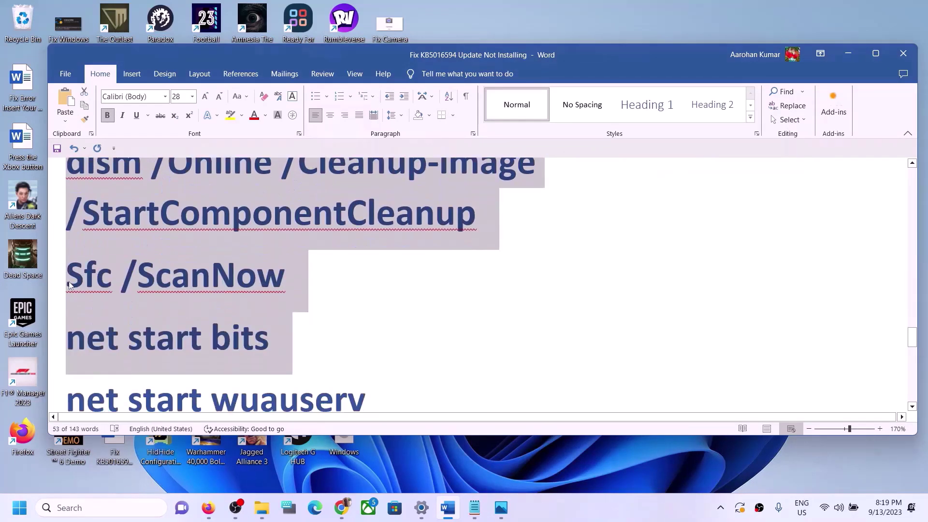
{"action": "key", "text": "shift+Down"}
{"action": "key", "text": "shift+Down"}
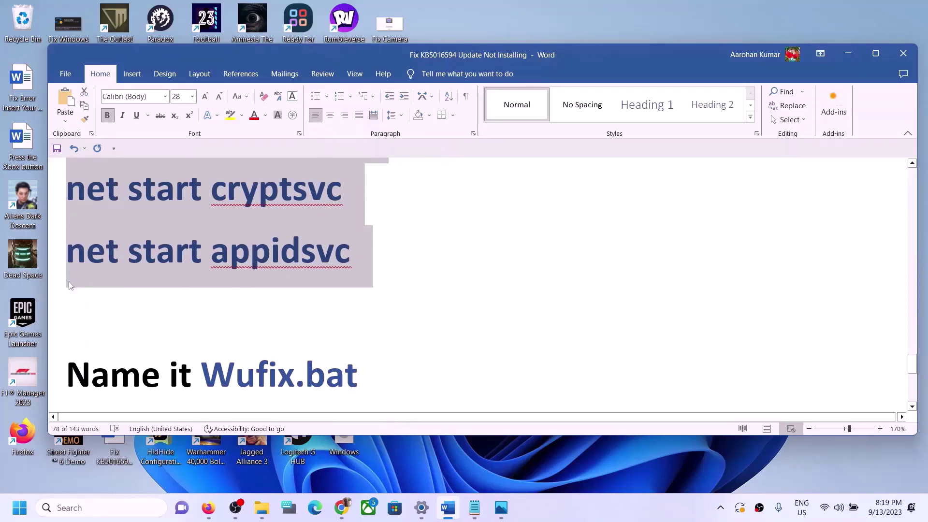
{"action": "right_click", "coordinate": [173, 219]}
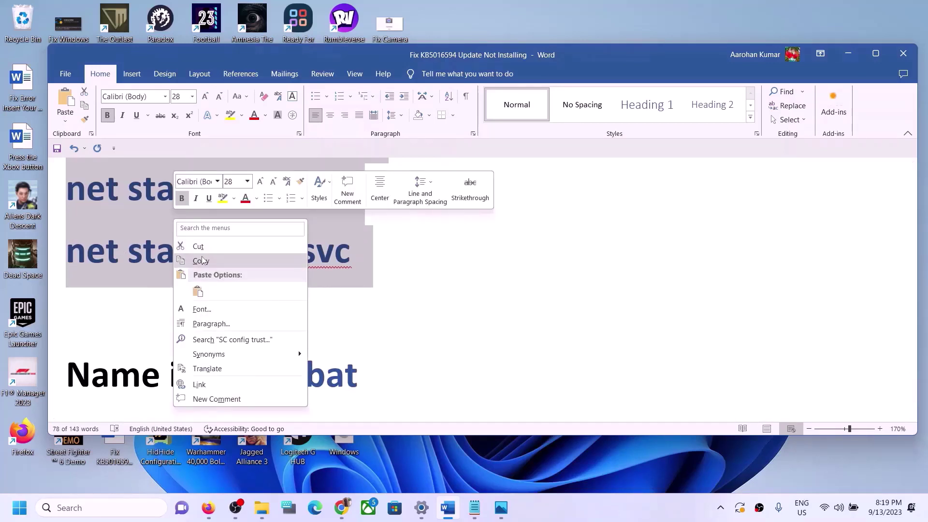
{"action": "left_click", "coordinate": [193, 253]}
{"action": "left_click", "coordinate": [95, 507]}
Open Notepad from Windows search and paste in the copied reset commands
{"action": "type", "text": "note"}
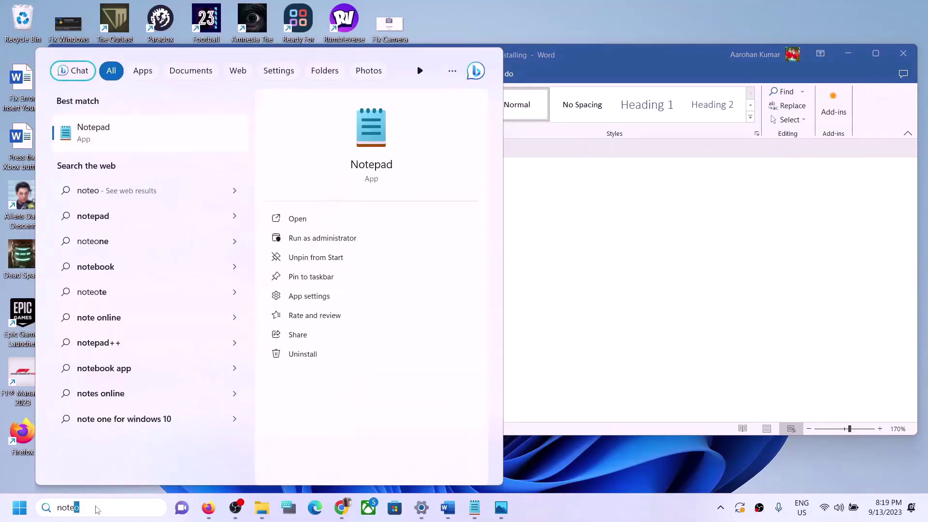
{"action": "type", "text": "["}
{"action": "key", "text": "BackSpace"}
{"action": "type", "text": "pad"}
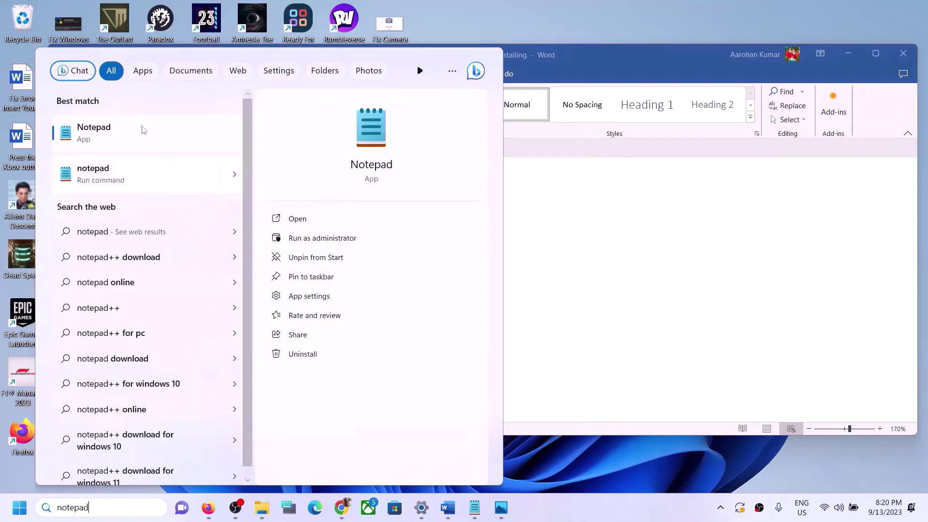
{"action": "left_click", "coordinate": [133, 127]}
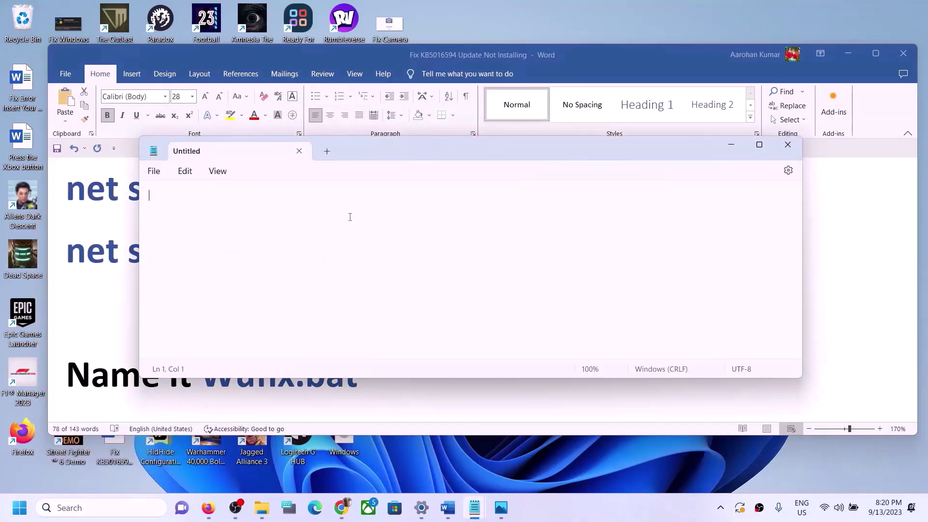
{"action": "right_click", "coordinate": [350, 217]}
{"action": "left_click", "coordinate": [385, 305]}
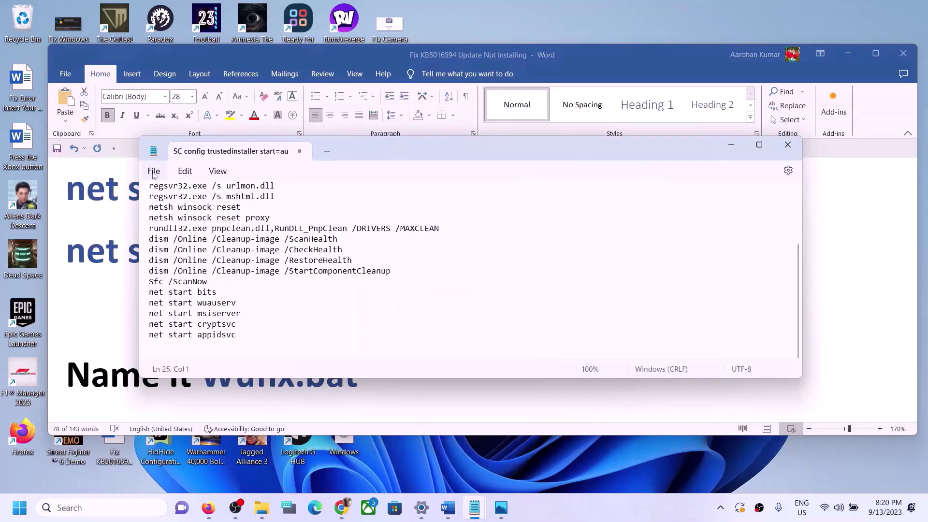
Save the script to the Desktop as Wufix.bat with type All files, then close Notepad
{"action": "left_click", "coordinate": [154, 172]}
{"action": "left_click", "coordinate": [174, 271]}
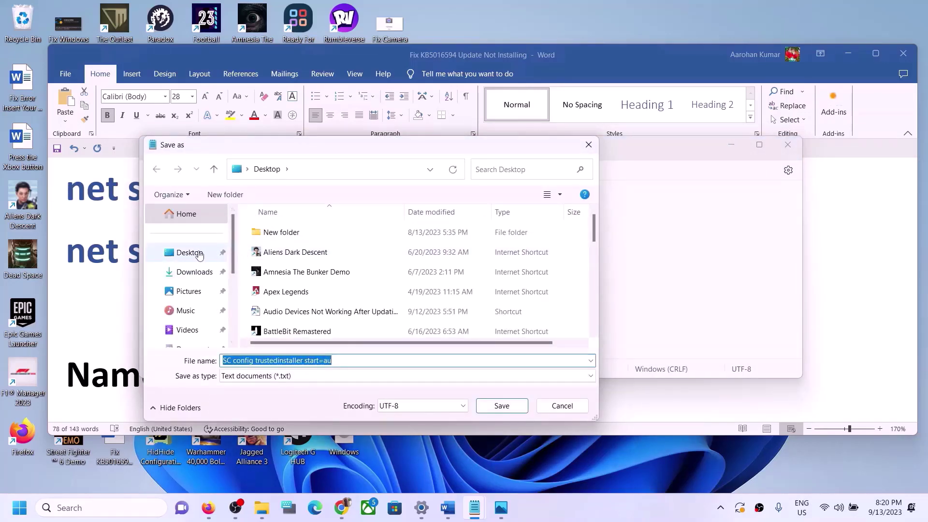
{"action": "left_click", "coordinate": [199, 255]}
{"action": "left_click", "coordinate": [126, 345]}
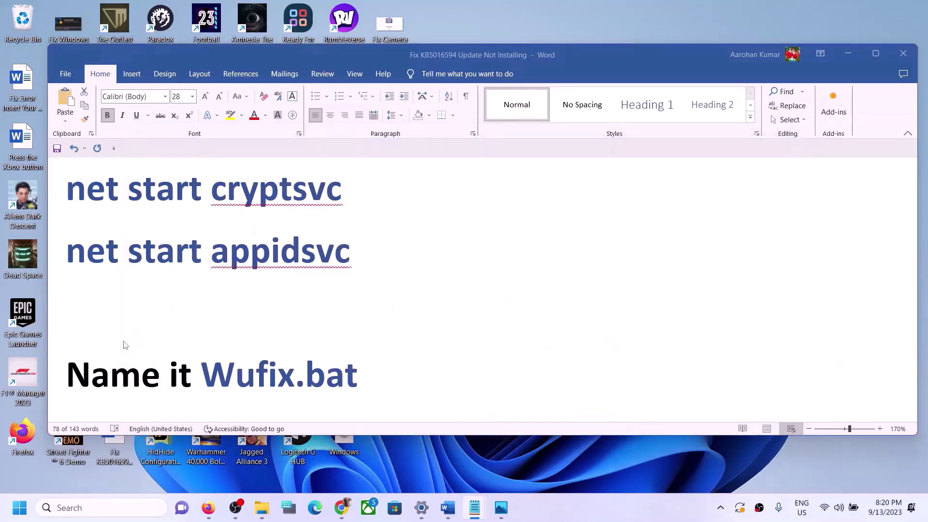
{"action": "left_click_drag", "start_coordinate": [203, 366], "coordinate": [333, 370]}
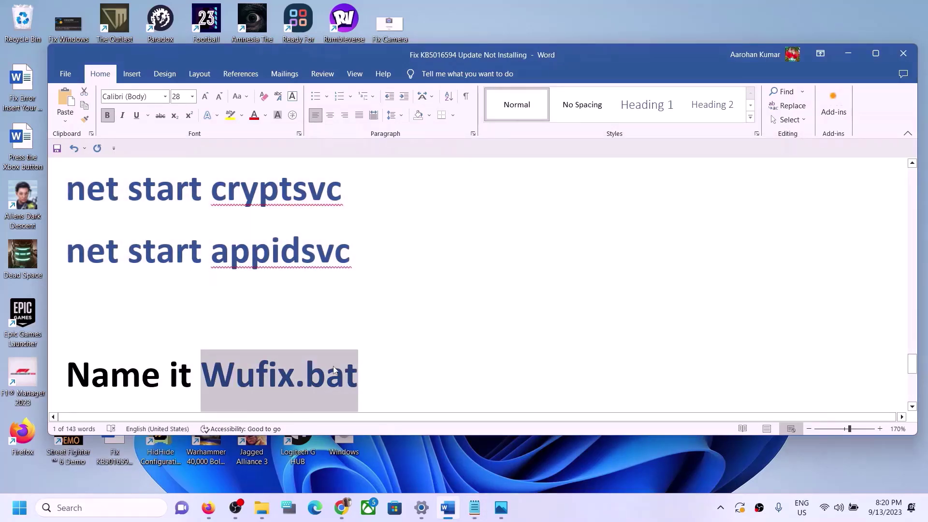
{"action": "key", "text": "alt+Tab"}
{"action": "left_click", "coordinate": [284, 362]}
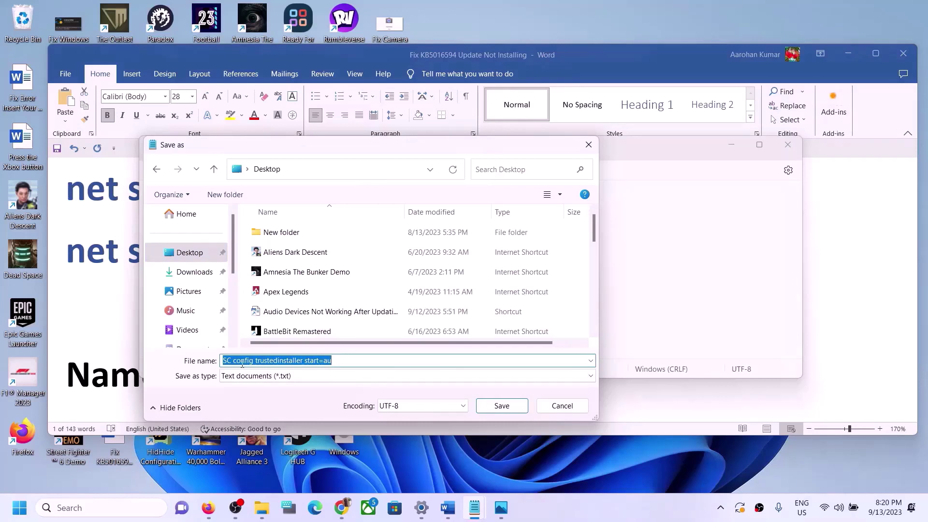
{"action": "key", "text": "ctrl+v"}
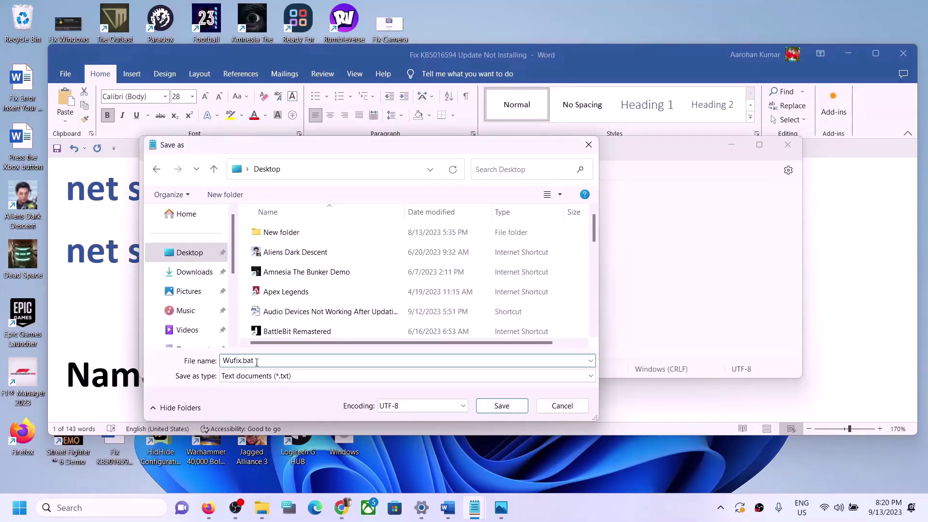
{"action": "left_click", "coordinate": [265, 377]}
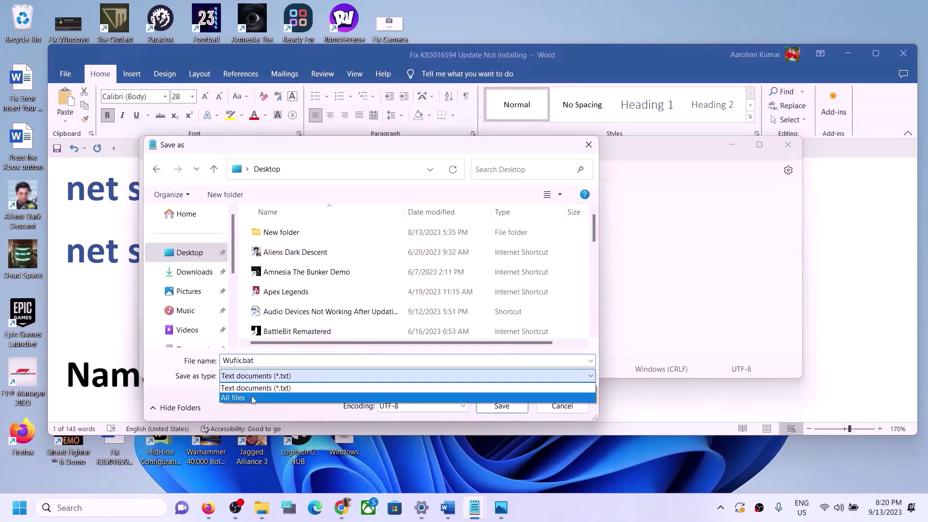
{"action": "left_click", "coordinate": [251, 398]}
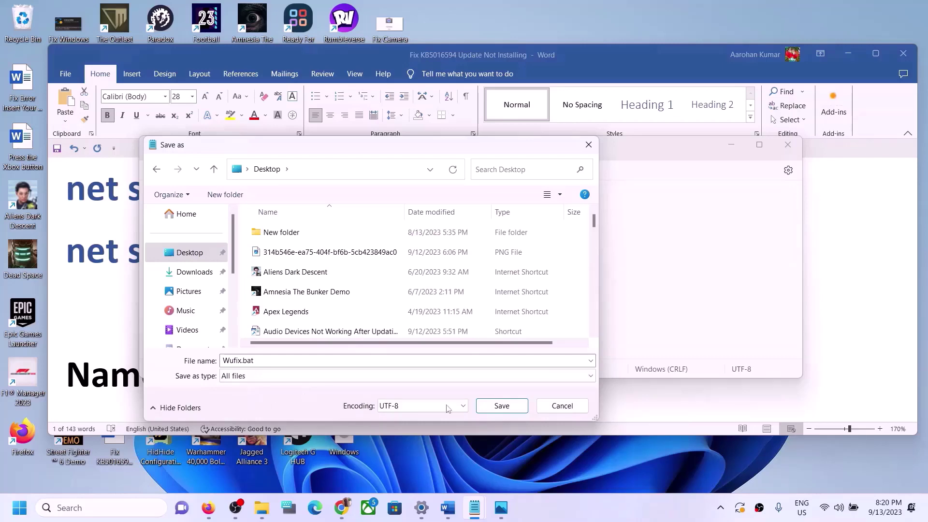
{"action": "left_click", "coordinate": [492, 407]}
{"action": "left_click", "coordinate": [789, 148]}
{"action": "key", "text": "super+d"}
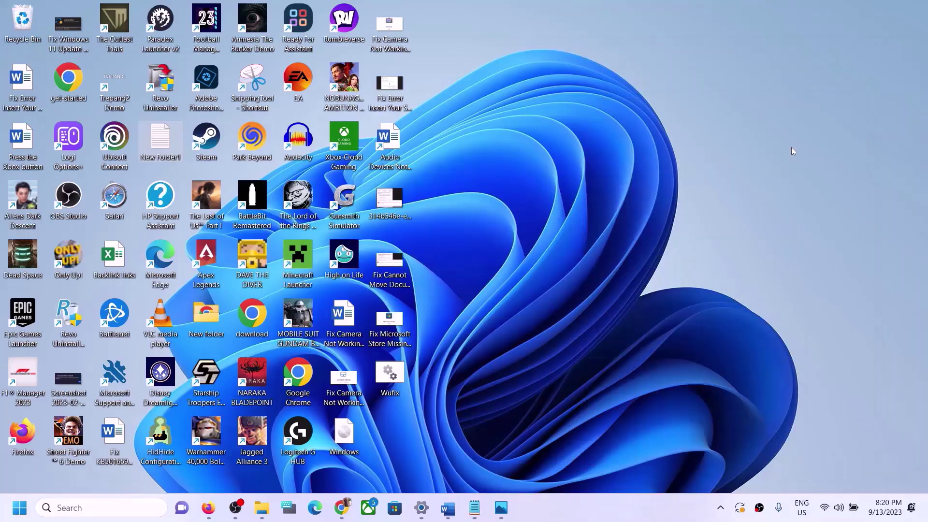
Run Wufix.bat as administrator and approve the UAC prompt so the reset commands execute
{"action": "right_click", "coordinate": [392, 390]}
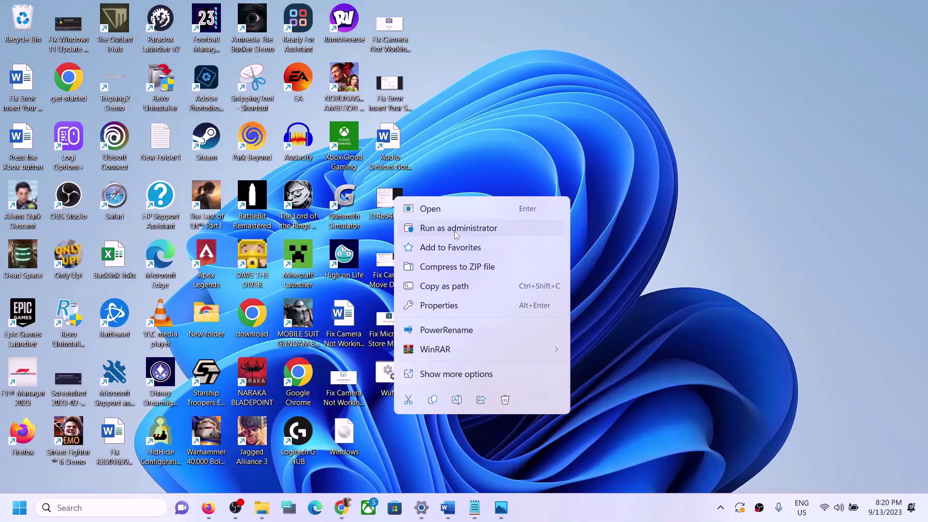
{"action": "left_click", "coordinate": [495, 228]}
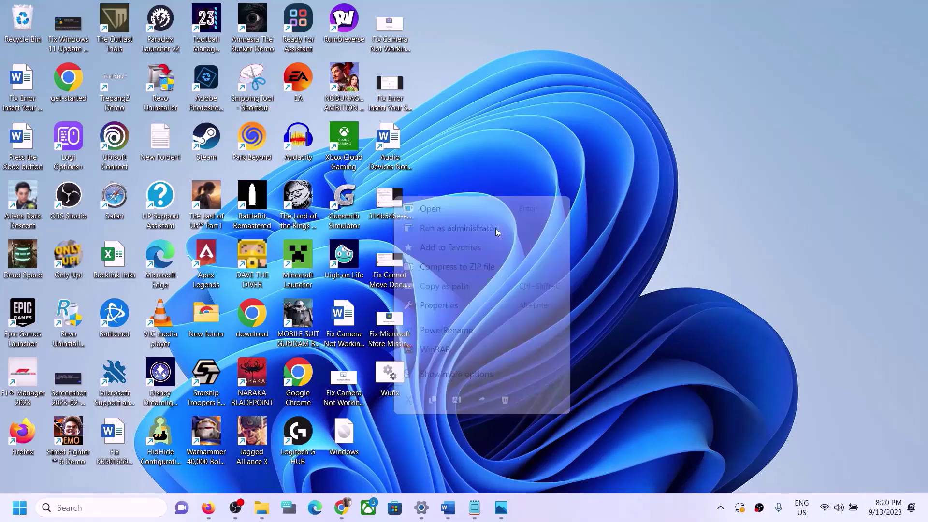
{"action": "left_click", "coordinate": [426, 349]}
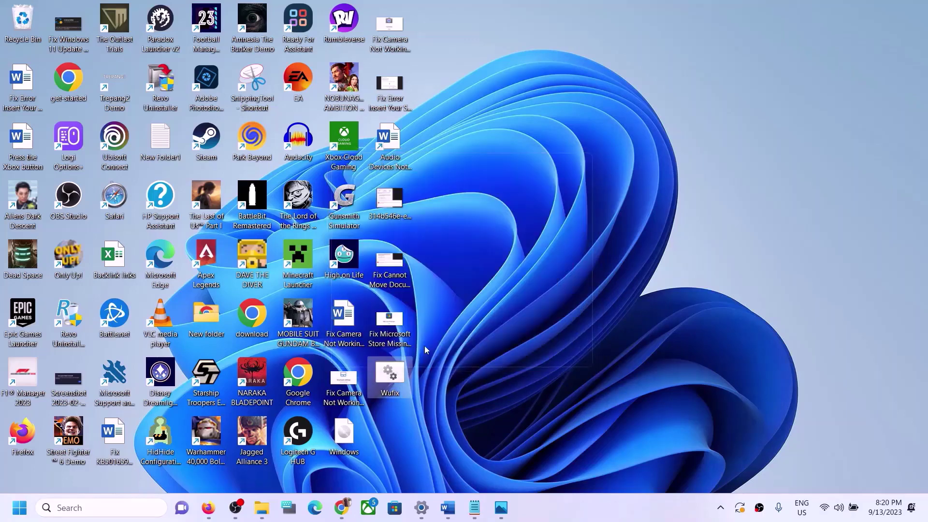
{"action": "left_click_drag", "start_coordinate": [391, 30], "coordinate": [545, 134]}
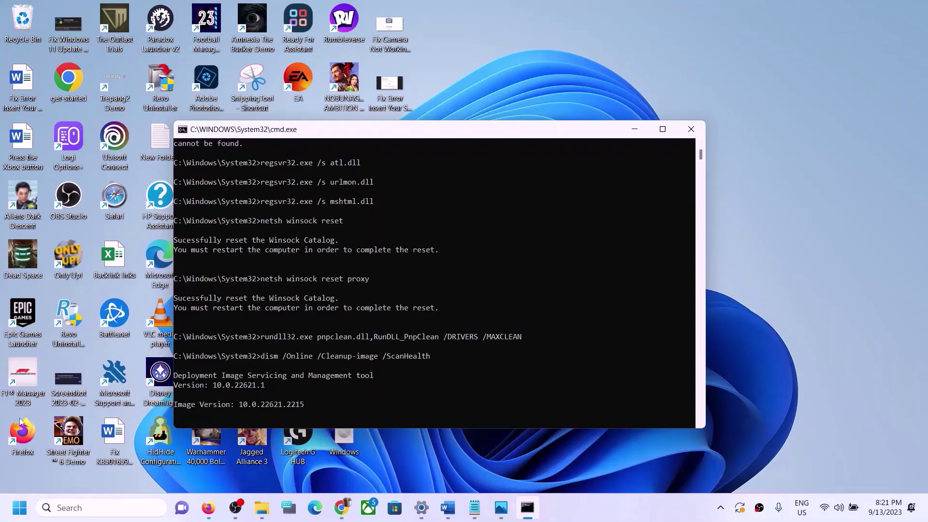
Open the Start menu's power options, then dismiss them and close the Start menu
{"action": "left_click", "coordinate": [19, 508]}
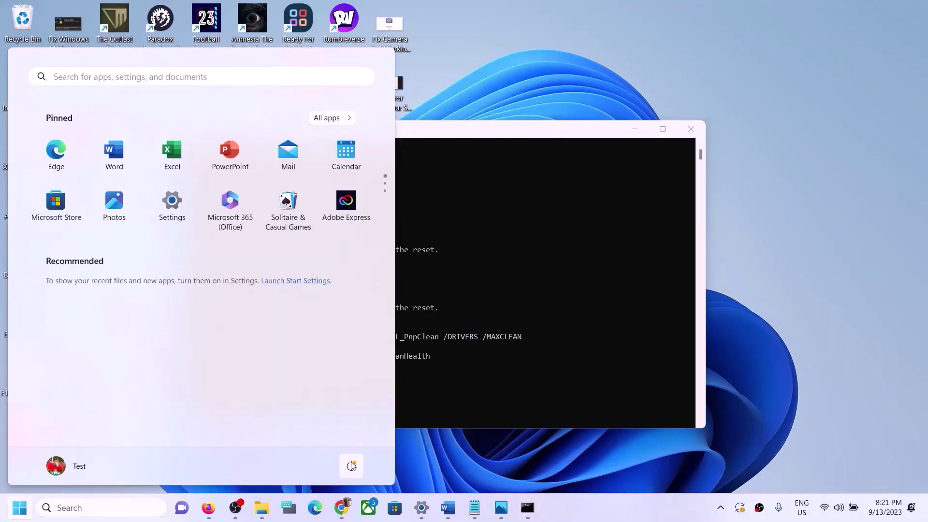
{"action": "left_click", "coordinate": [351, 465]}
{"action": "left_click", "coordinate": [642, 463]}
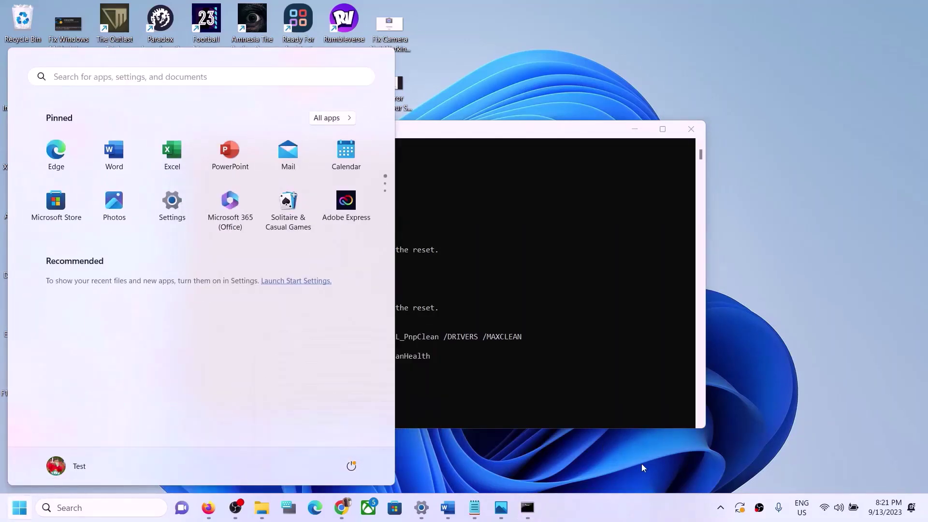
{"action": "left_click", "coordinate": [616, 433]}
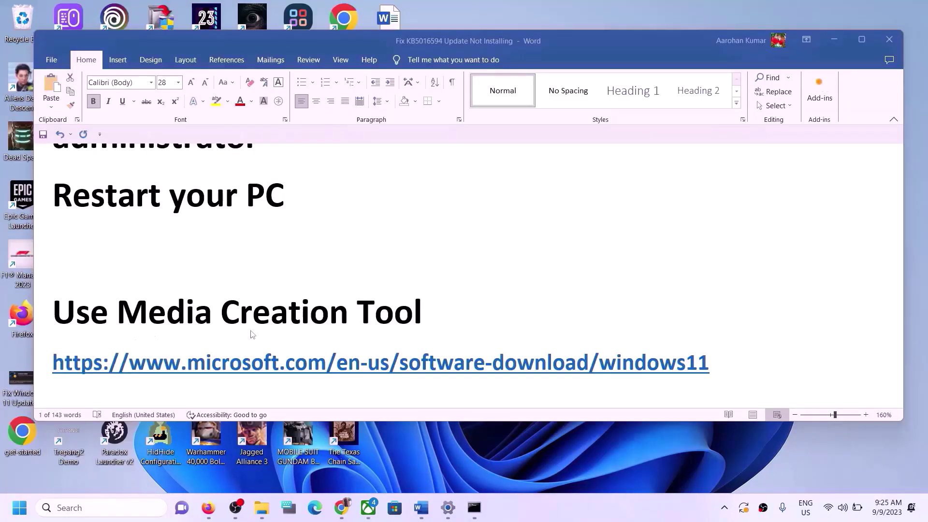
Copy the Windows 11 download link from Word and load it in a new Chrome tab
{"action": "triple_click", "coordinate": [713, 362]}
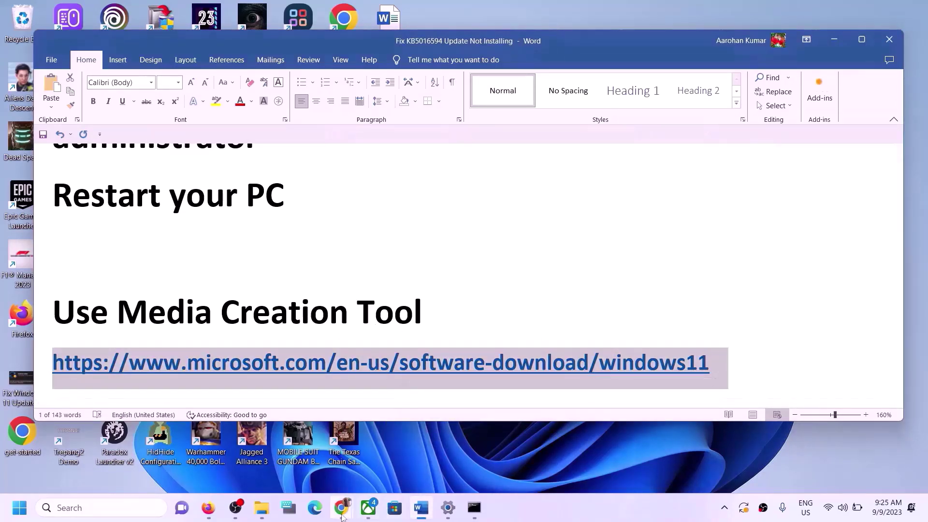
{"action": "mouse_move", "coordinate": [341, 507]}
{"action": "left_click", "coordinate": [410, 450]}
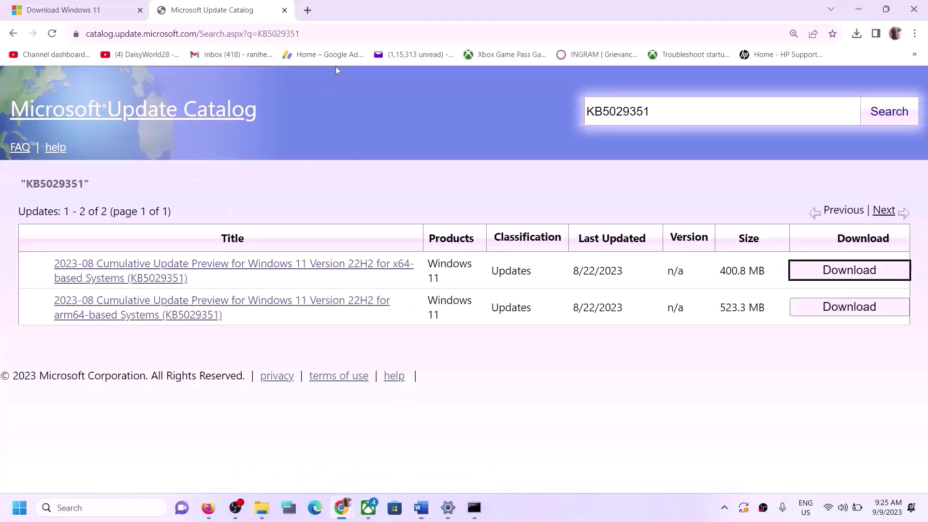
{"action": "left_click", "coordinate": [308, 9]}
{"action": "key", "text": "ctrl+v"}
{"action": "key", "text": "Return"}
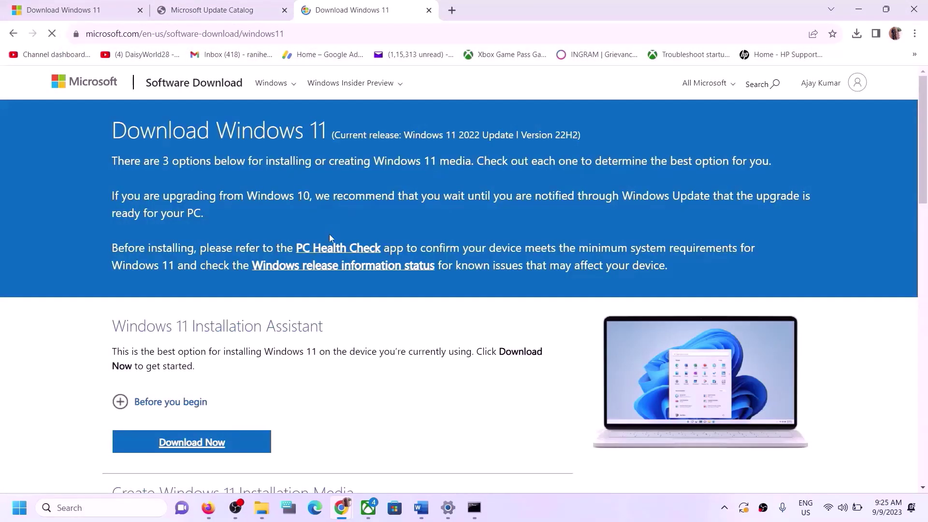
Download the Media Creation Tool from the Create Windows 11 Installation Media section
{"action": "scroll", "coordinate": [327, 251], "scroll_direction": "down", "scroll_amount": 5}
{"action": "scroll", "coordinate": [173, 280], "scroll_direction": "down", "scroll_amount": 1}
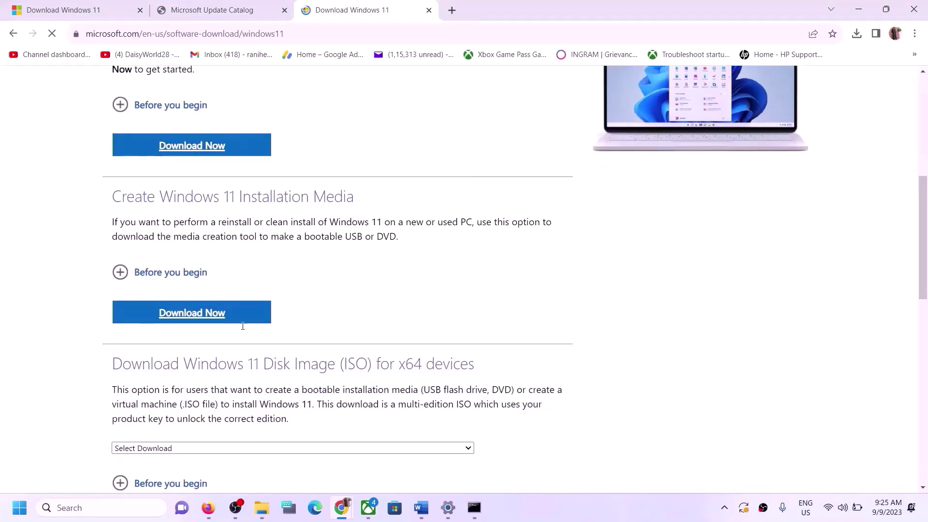
{"action": "left_click", "coordinate": [201, 315]}
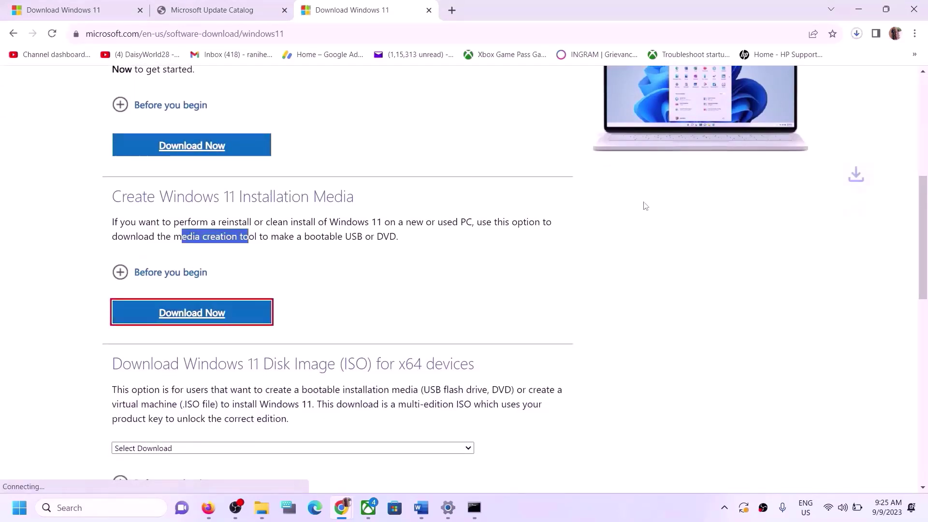
{"action": "left_click", "coordinate": [857, 33]}
Run mediacreationtool.exe, accept the terms, keep recommended options, and save Windows.iso to the Desktop
{"action": "left_click", "coordinate": [776, 97]}
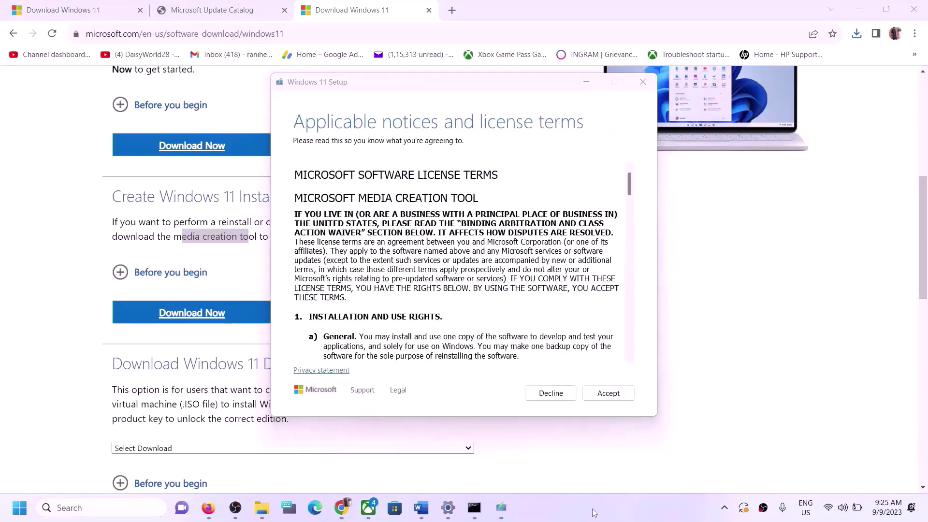
{"action": "left_click", "coordinate": [606, 396]}
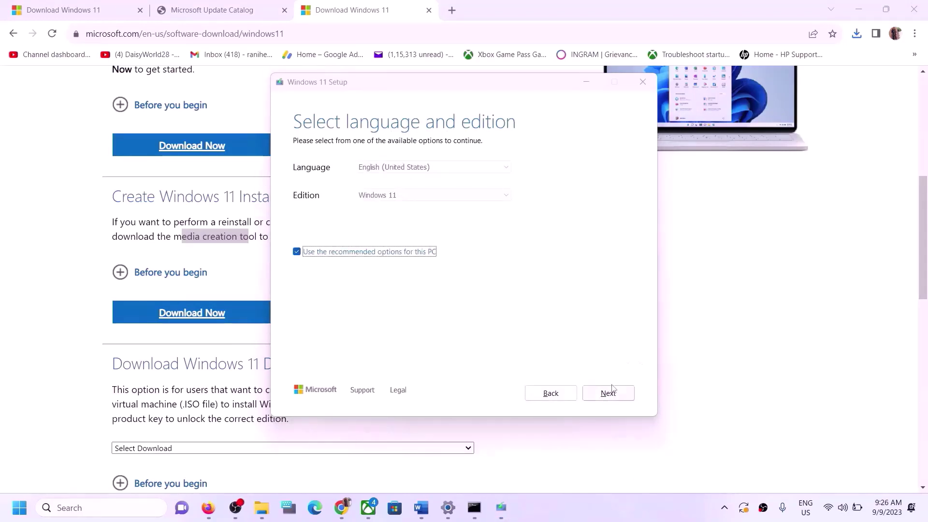
{"action": "left_click", "coordinate": [603, 396]}
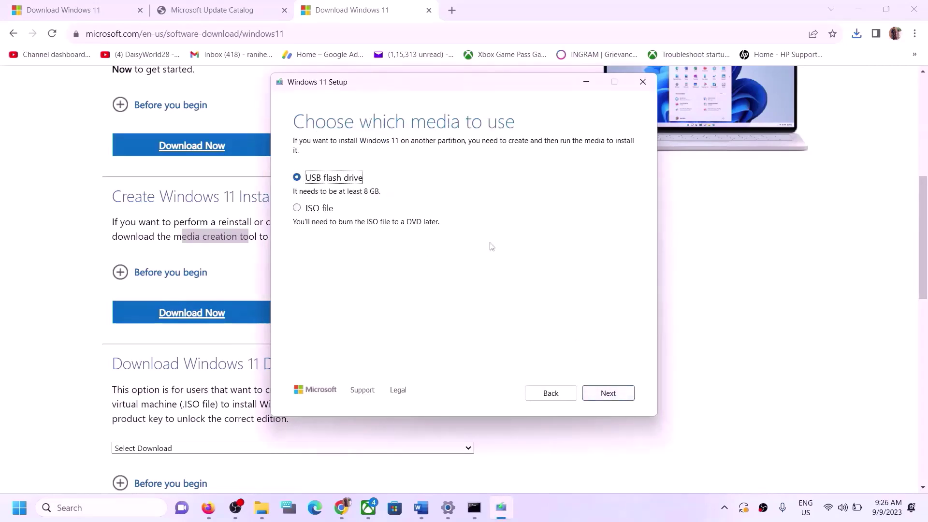
{"action": "left_click", "coordinate": [314, 211]}
{"action": "left_click", "coordinate": [606, 395]}
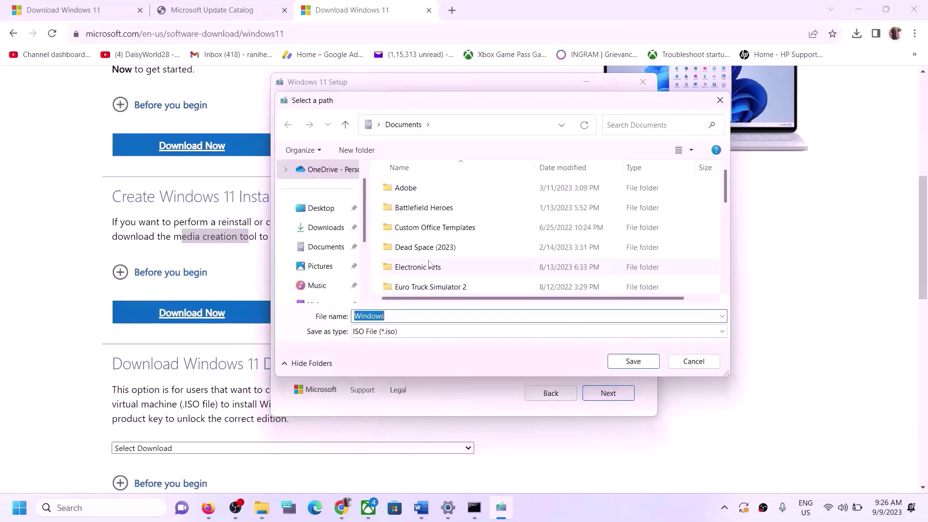
{"action": "left_click", "coordinate": [321, 208]}
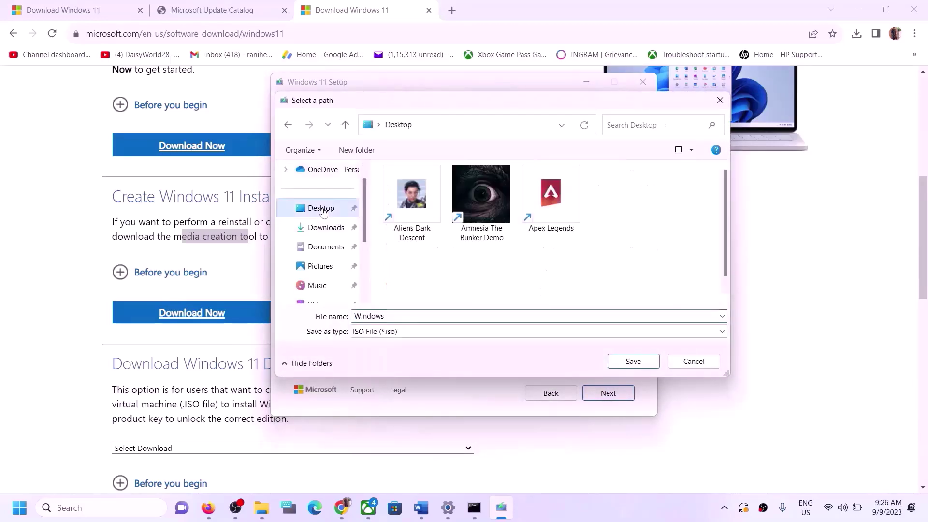
{"action": "left_click", "coordinate": [632, 365]}
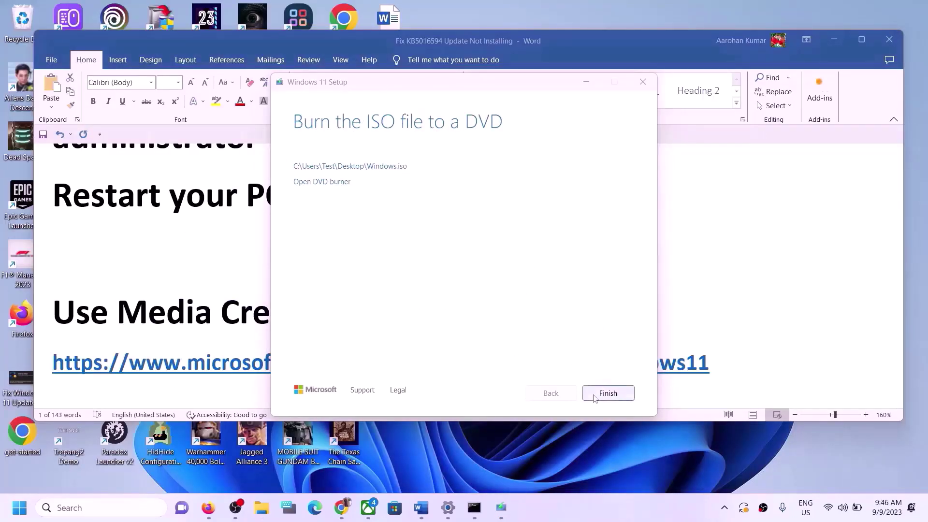
{"action": "left_click", "coordinate": [607, 393]}
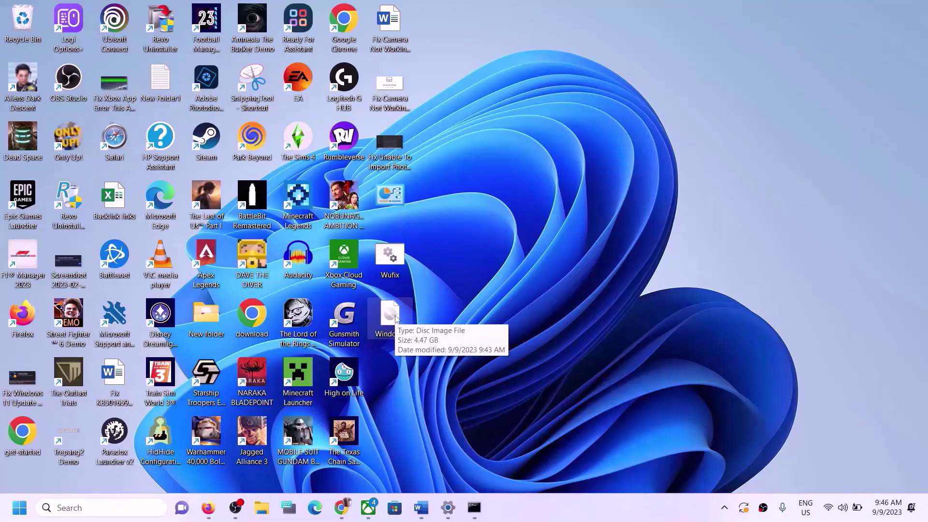
Mount Windows.iso from the desktop and launch setup from DVD Drive (D:) ESD-ISO
{"action": "left_click", "coordinate": [396, 319]}
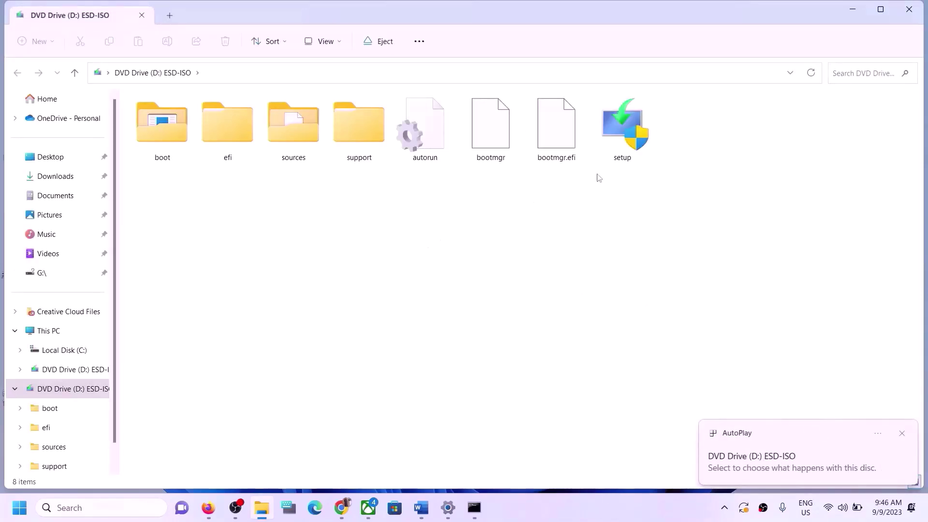
{"action": "left_click", "coordinate": [621, 140]}
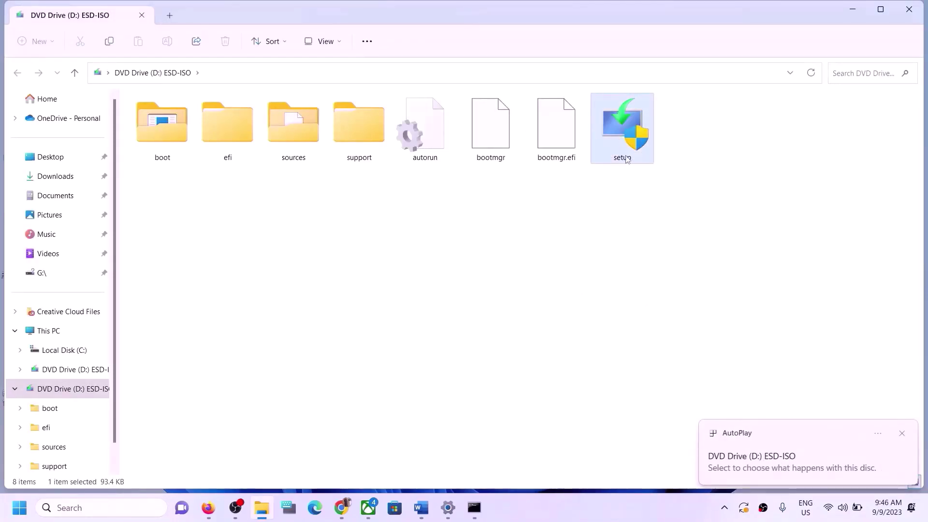
{"action": "double_click", "coordinate": [622, 144]}
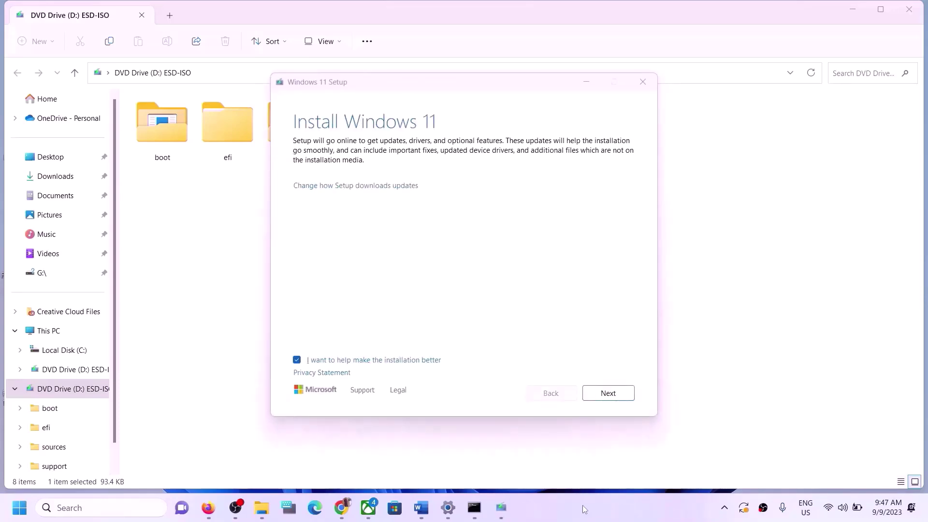
Continue past the Install Windows 11 page and accept the Windows license terms
{"action": "left_click", "coordinate": [612, 395]}
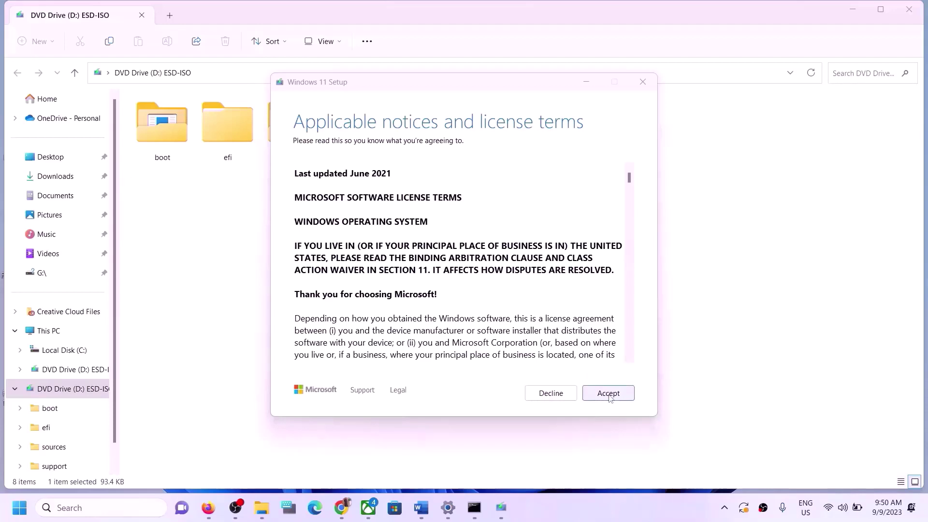
{"action": "left_click", "coordinate": [609, 393]}
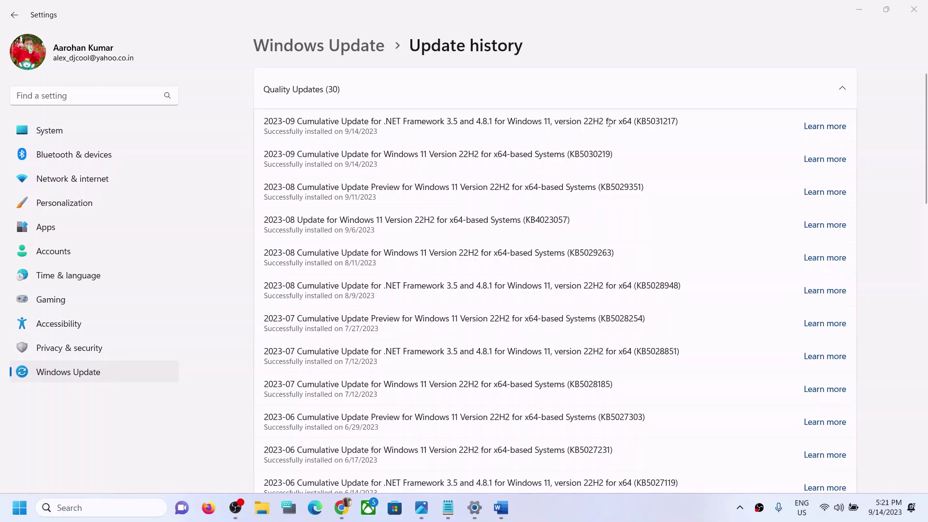
Highlight the KB5031217 entry listed as successfully installed in Update history
{"action": "left_click_drag", "start_coordinate": [633, 121], "coordinate": [680, 119]}
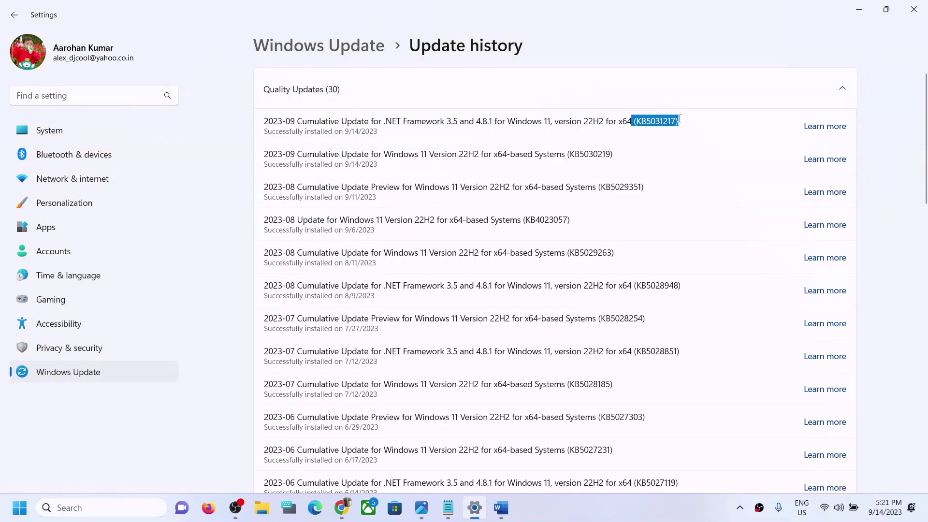
{"action": "left_click", "coordinate": [673, 513]}
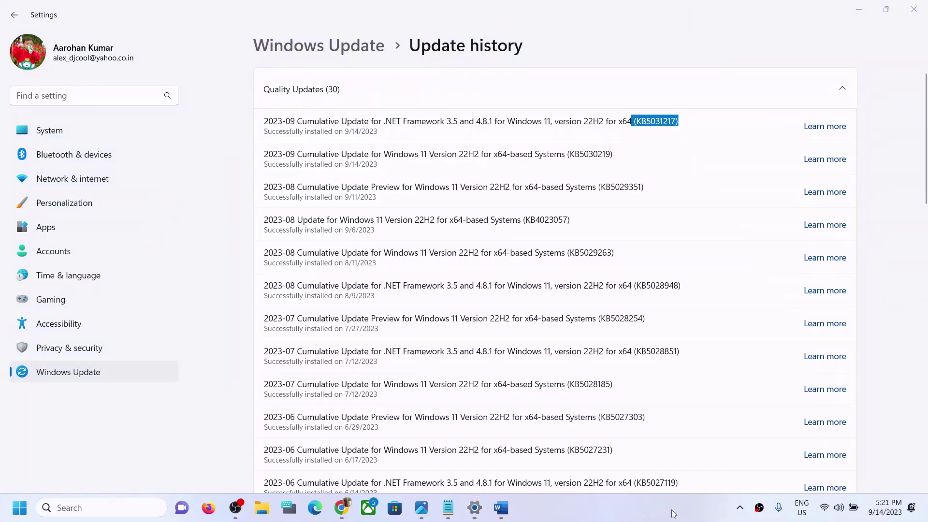